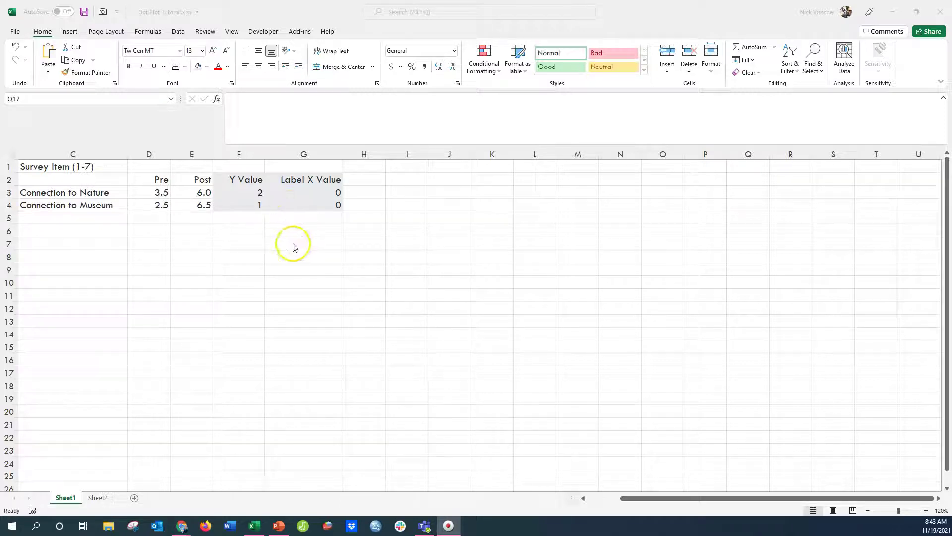
# - Insert an empty plain scatter chart
pyautogui.click(70, 32)
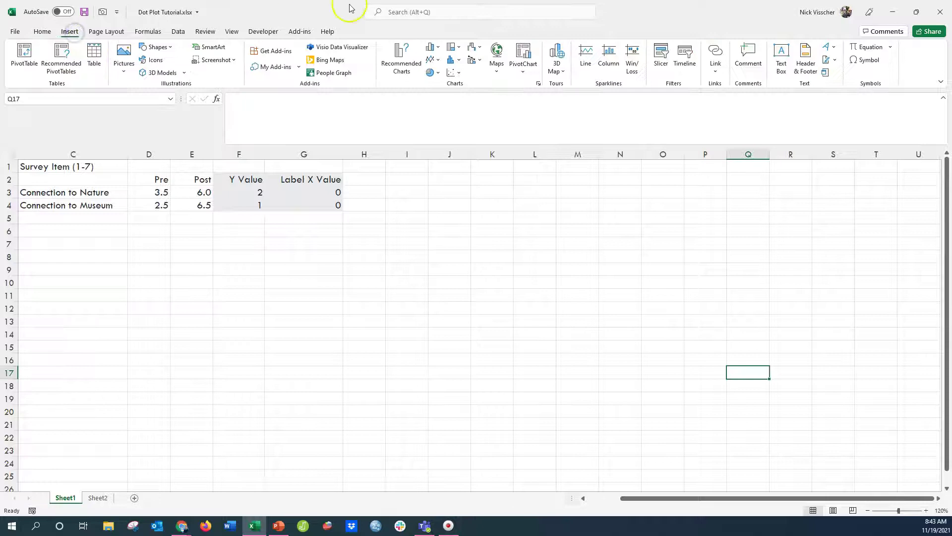
pyautogui.click(458, 73)
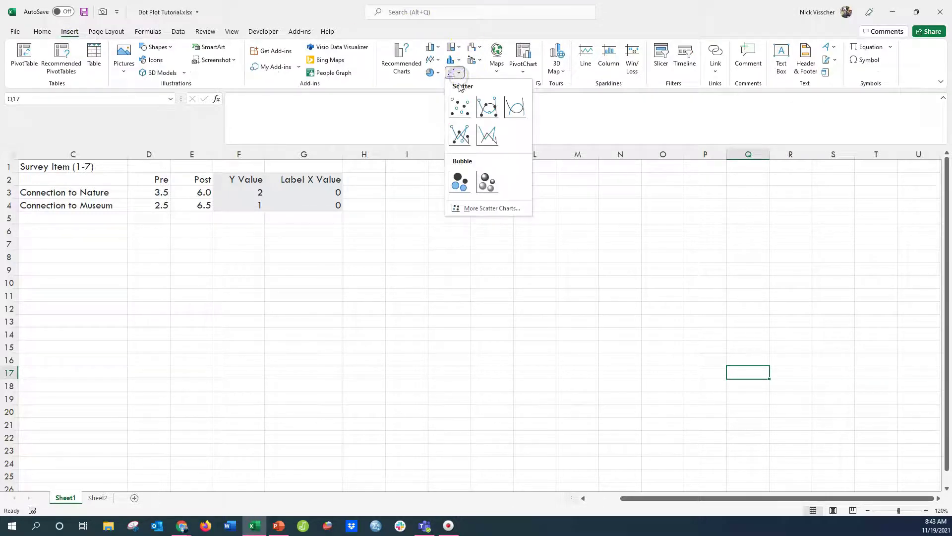
pyautogui.click(459, 107)
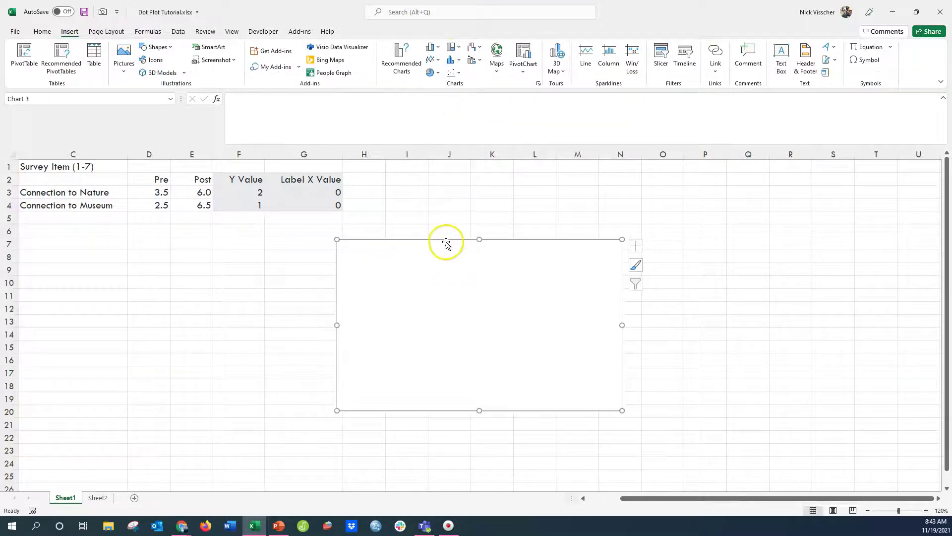
# - Move the chart beside the survey table and enlarge it to span roughly columns H to P
pyautogui.moveTo(446, 242); pyautogui.dragTo(473, 186)
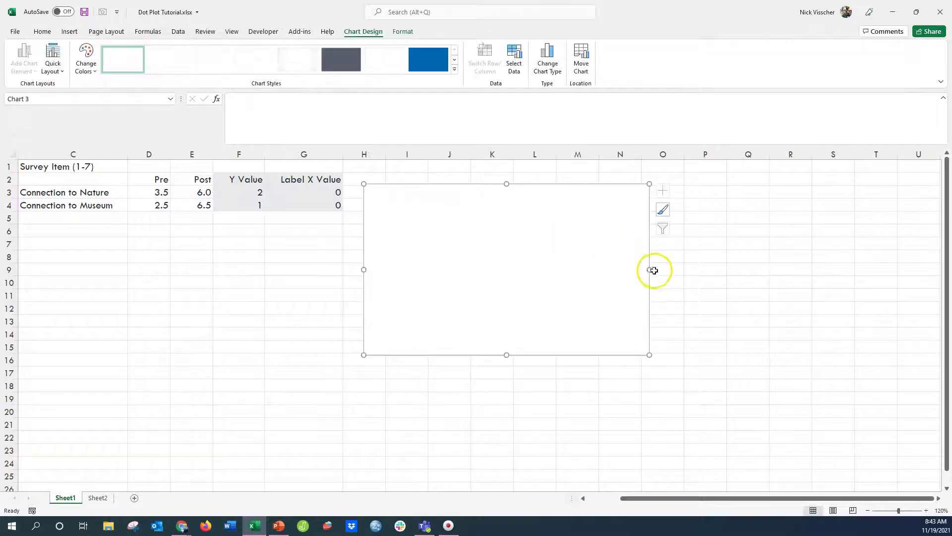
pyautogui.moveTo(649, 270); pyautogui.dragTo(710, 269)
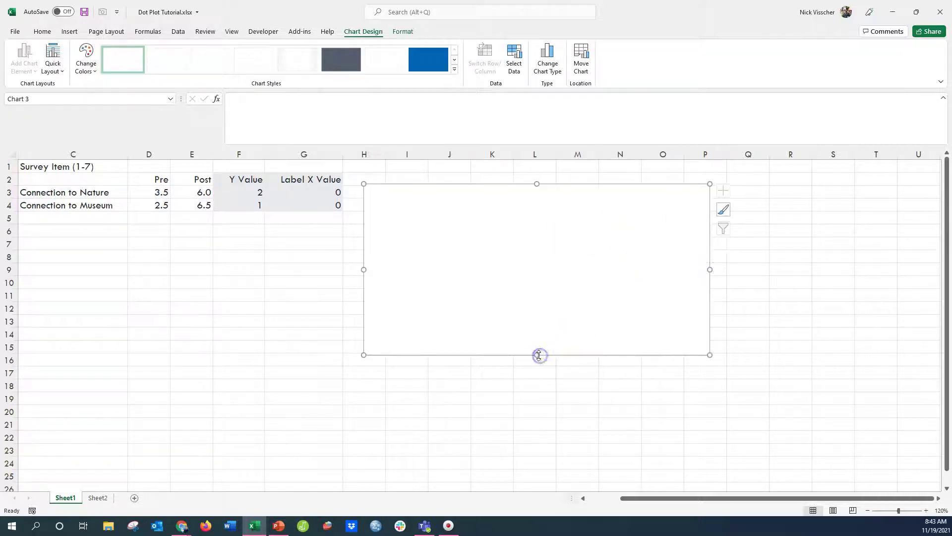
pyautogui.doubleClick(539, 355)
pyautogui.moveTo(532, 353); pyautogui.dragTo(534, 403)
pyautogui.click(398, 462)
pyautogui.click(512, 283)
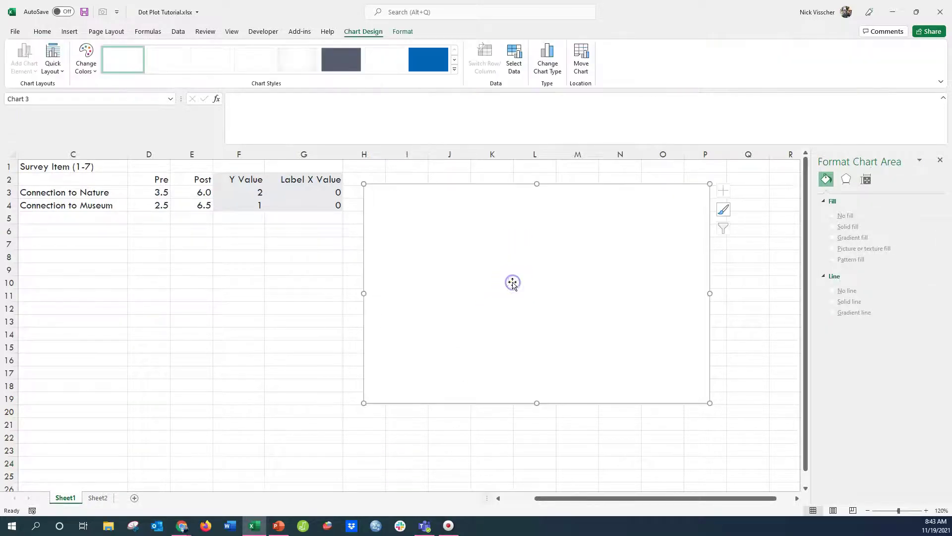
# - Add a series named Pre with X values D3:D4 and Y values F3:F4
pyautogui.click(517, 62)
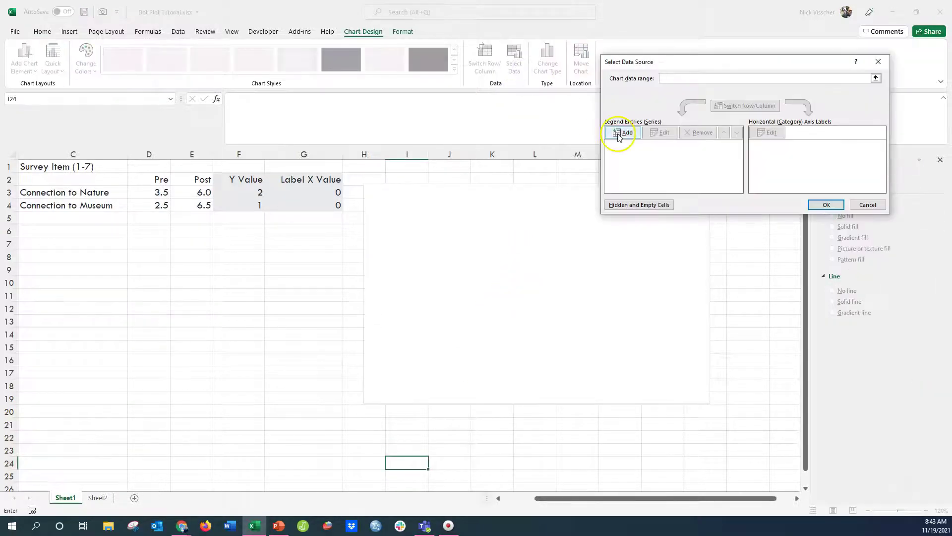
pyautogui.click(620, 133)
pyautogui.click(158, 179)
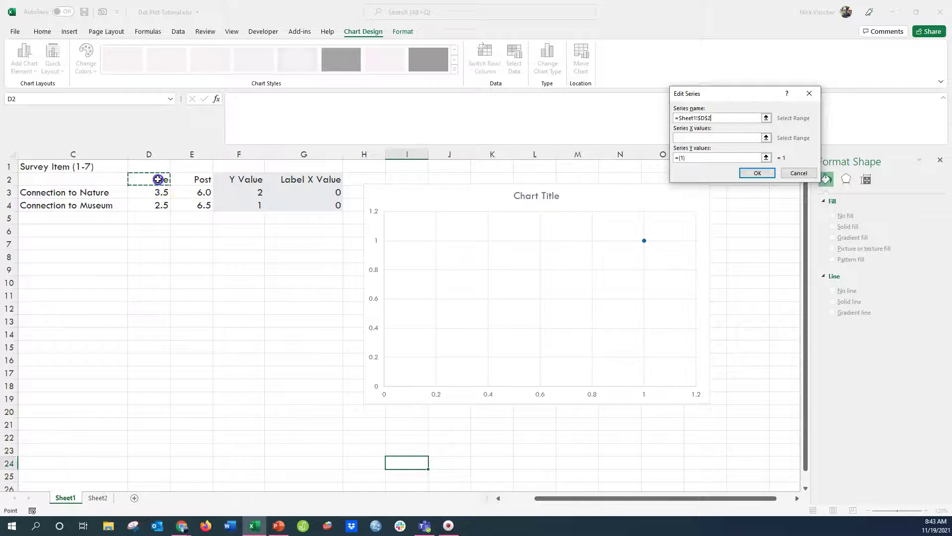
pyautogui.click(766, 138)
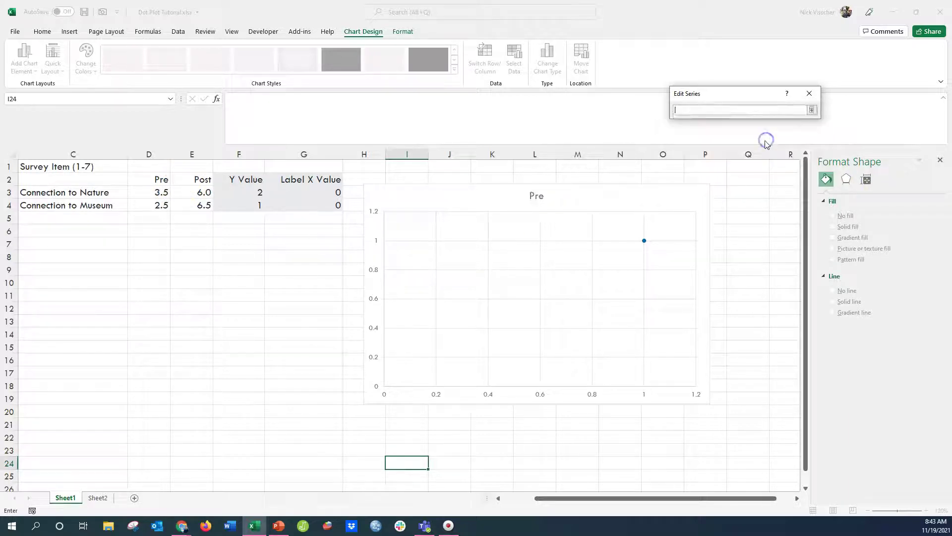
pyautogui.moveTo(132, 192); pyautogui.dragTo(131, 202)
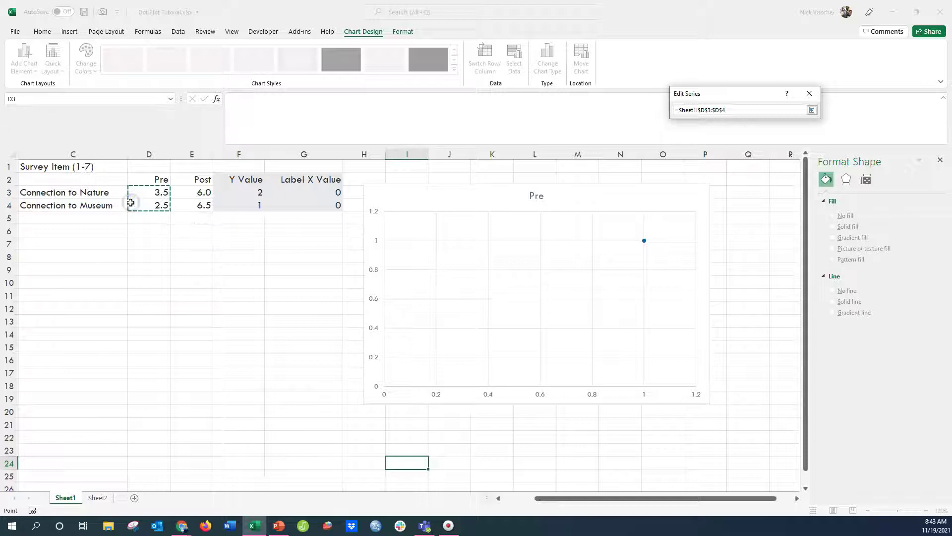
pyautogui.press('Return')
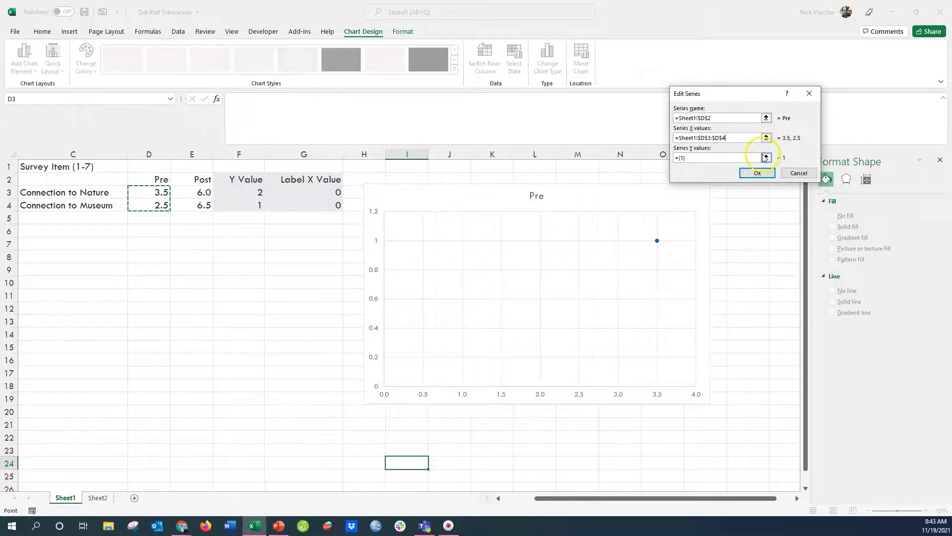
pyautogui.click(767, 156)
pyautogui.moveTo(221, 193); pyautogui.dragTo(222, 200)
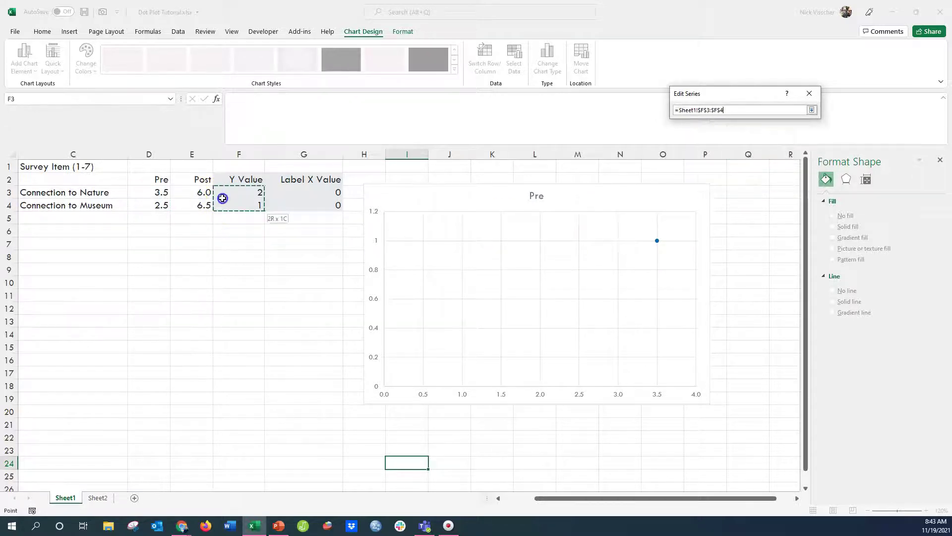
pyautogui.press('Return')
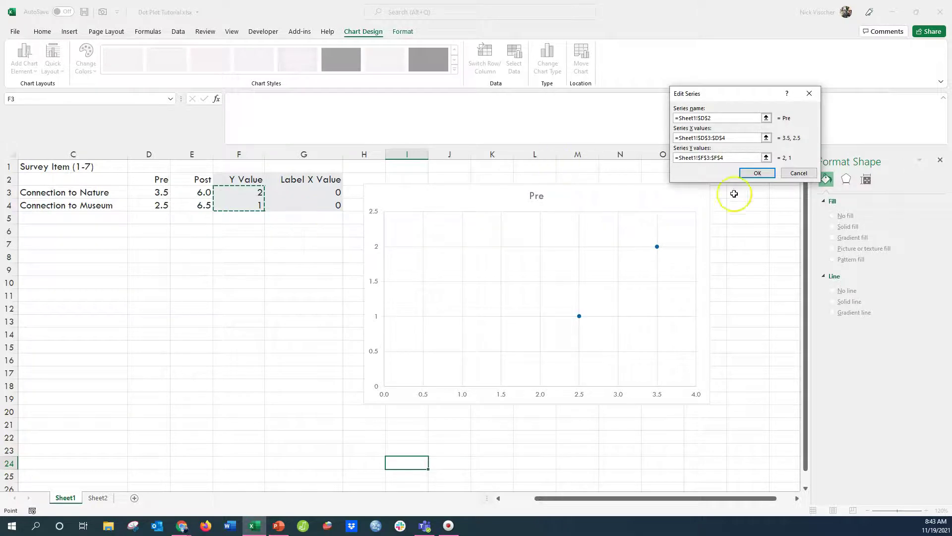
pyautogui.click(750, 174)
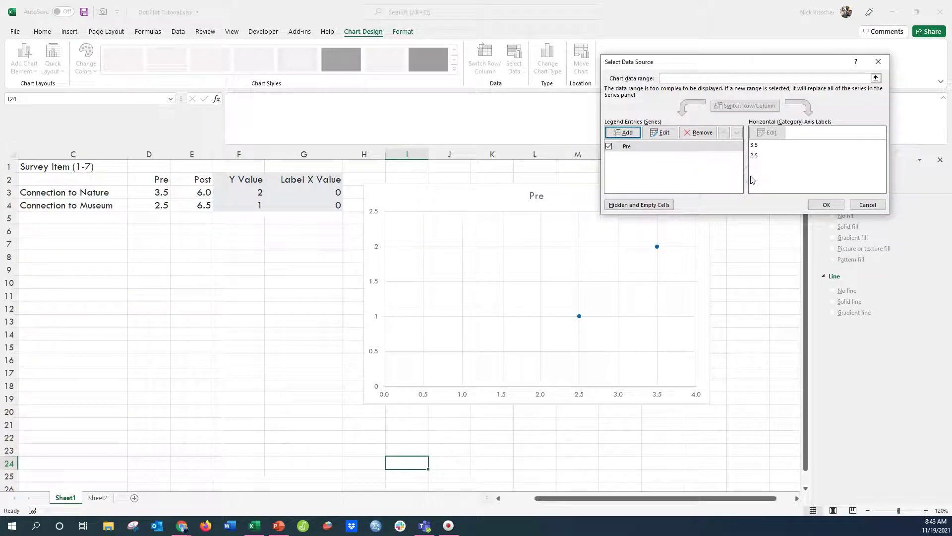
# - Add a series named Post with X values E3:E4 and Y values F3:F4, then apply
pyautogui.click(623, 133)
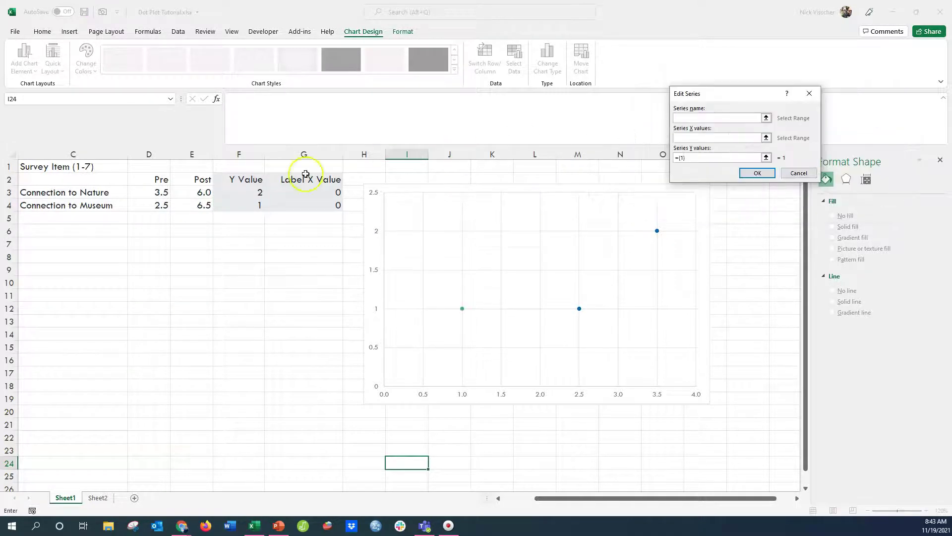
pyautogui.click(197, 179)
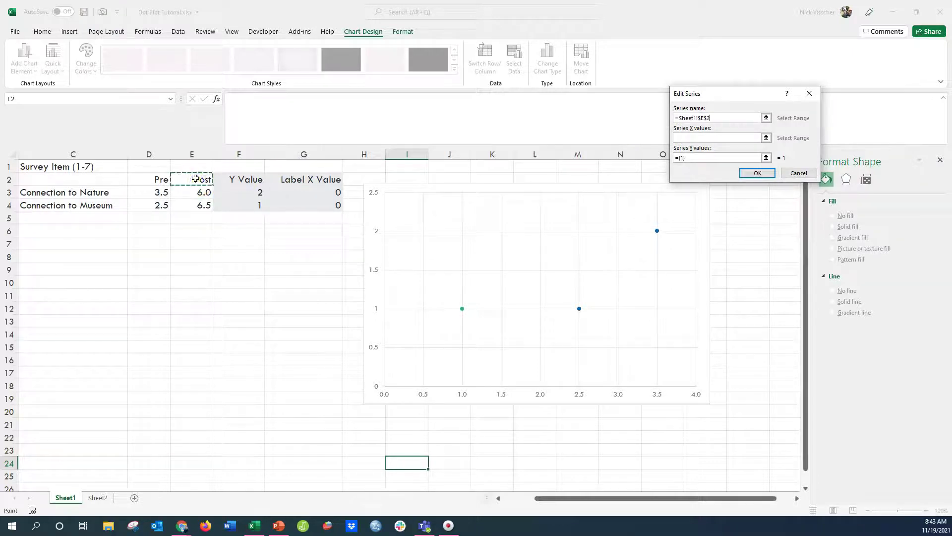
pyautogui.click(766, 137)
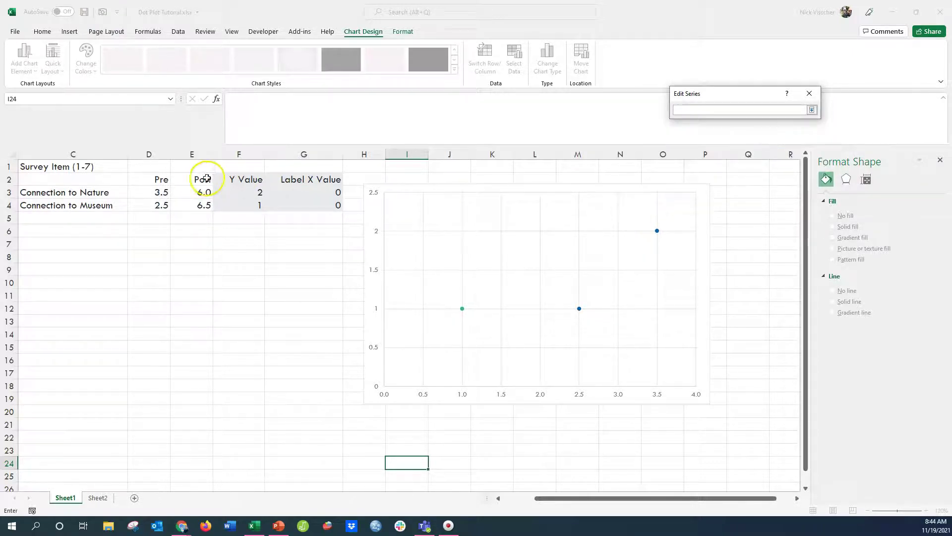
pyautogui.moveTo(199, 192); pyautogui.dragTo(195, 201)
pyautogui.press('Return')
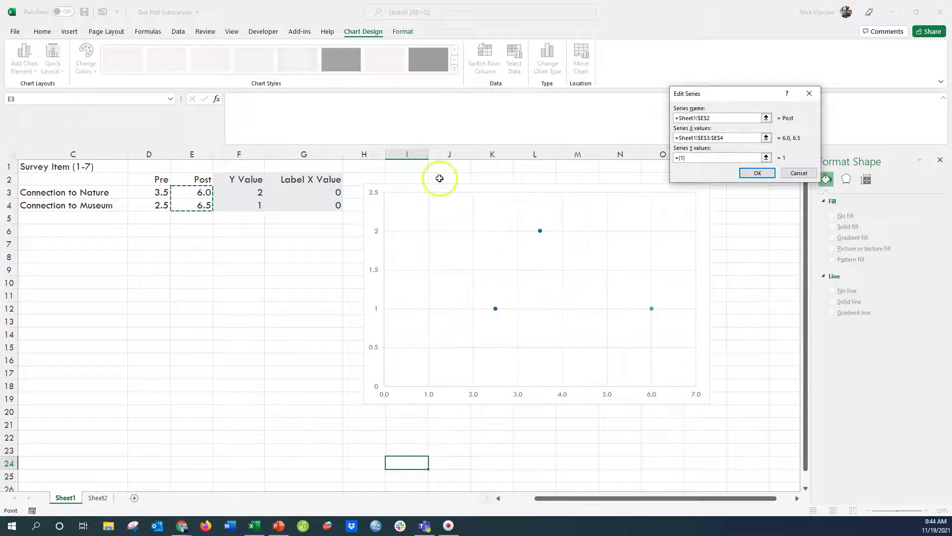
pyautogui.click(766, 157)
pyautogui.click(224, 192)
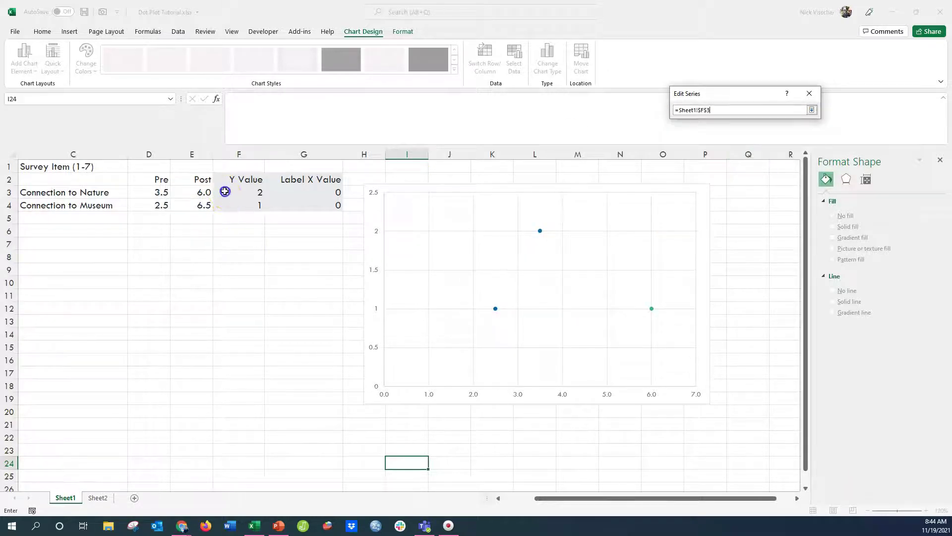
pyautogui.moveTo(225, 191); pyautogui.dragTo(223, 202)
pyautogui.press('Return')
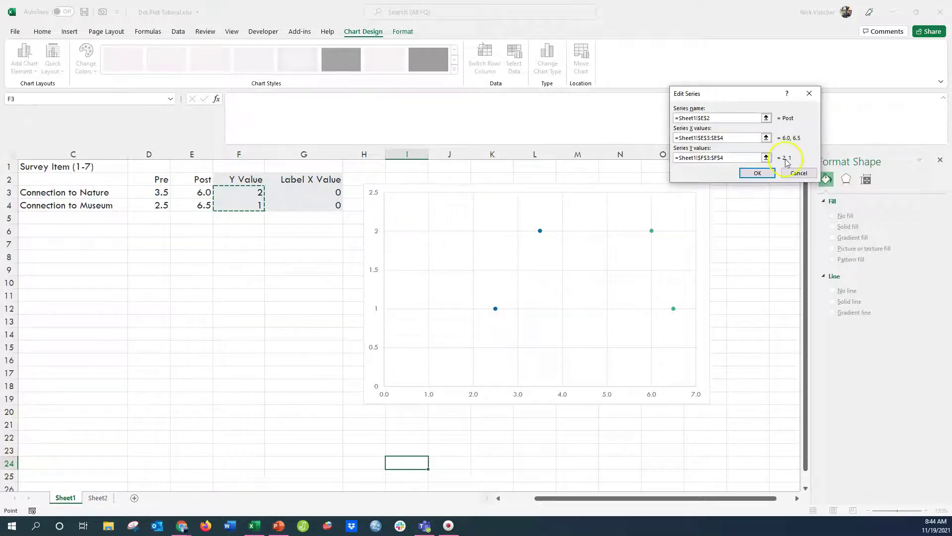
pyautogui.click(757, 174)
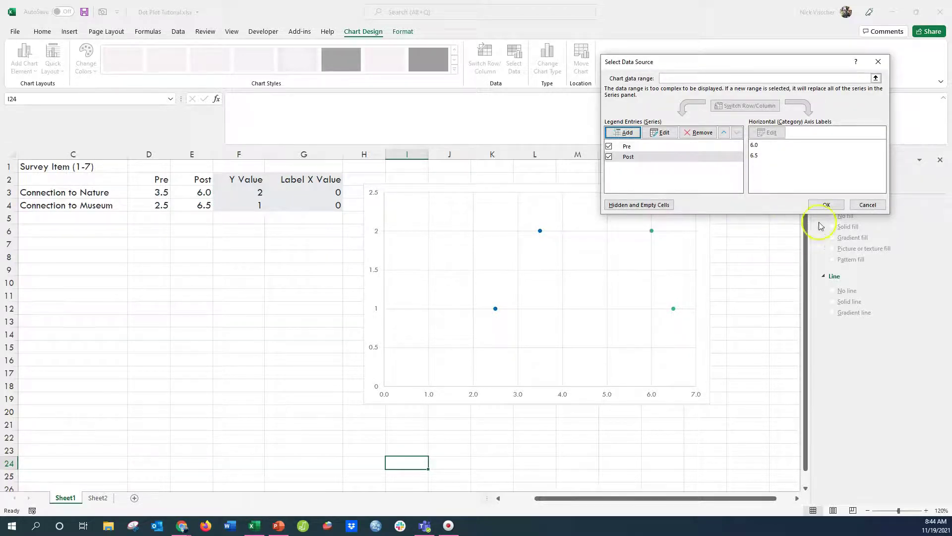
pyautogui.click(828, 204)
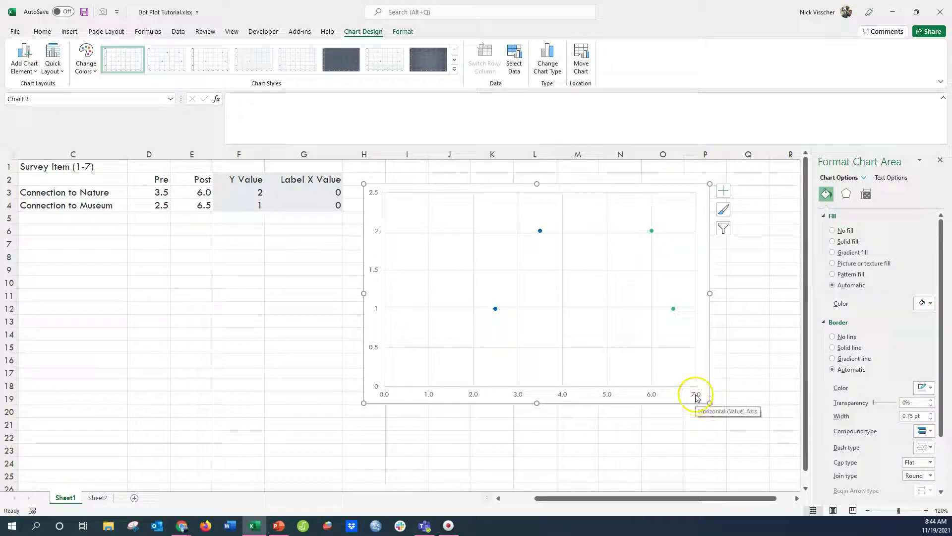
# - Set the horizontal axis minimum bound to 1.0
pyautogui.click(695, 399)
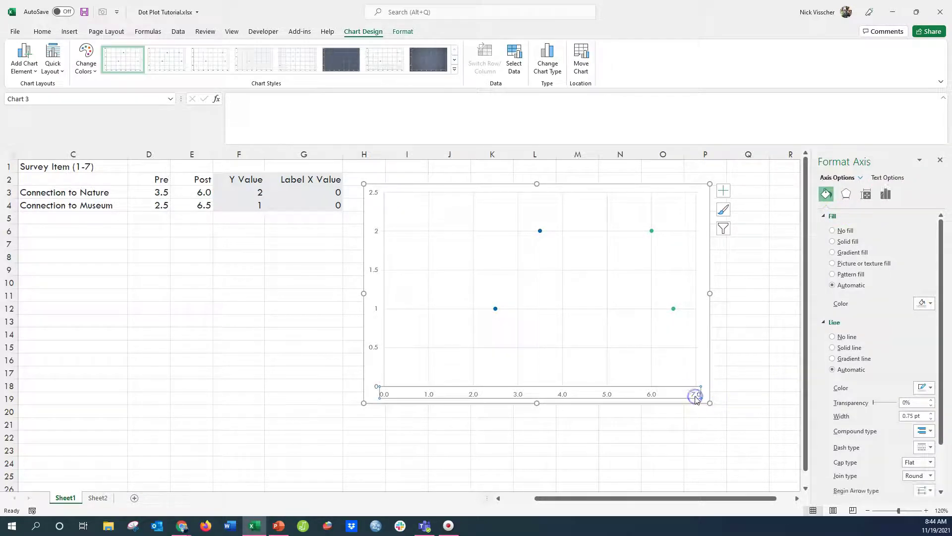
pyautogui.click(885, 194)
pyautogui.click(875, 215)
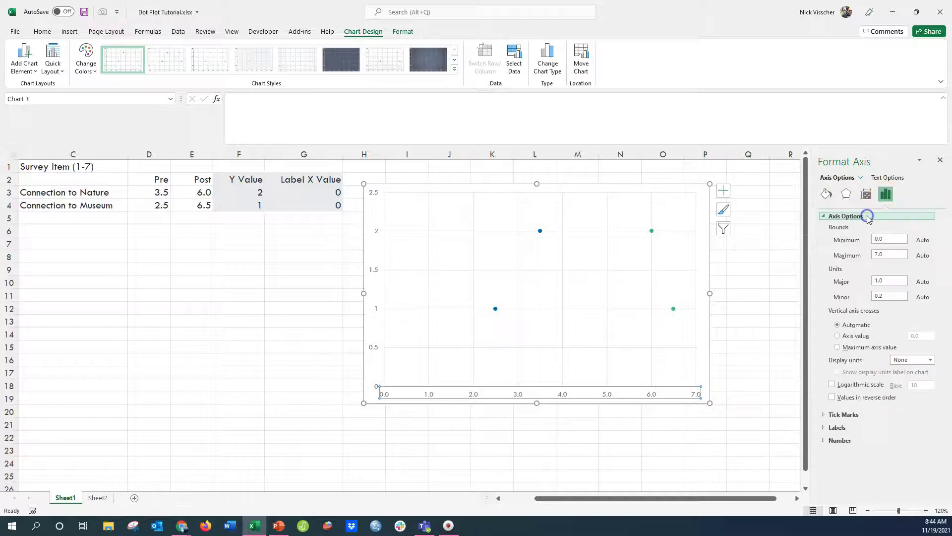
pyautogui.click(852, 241)
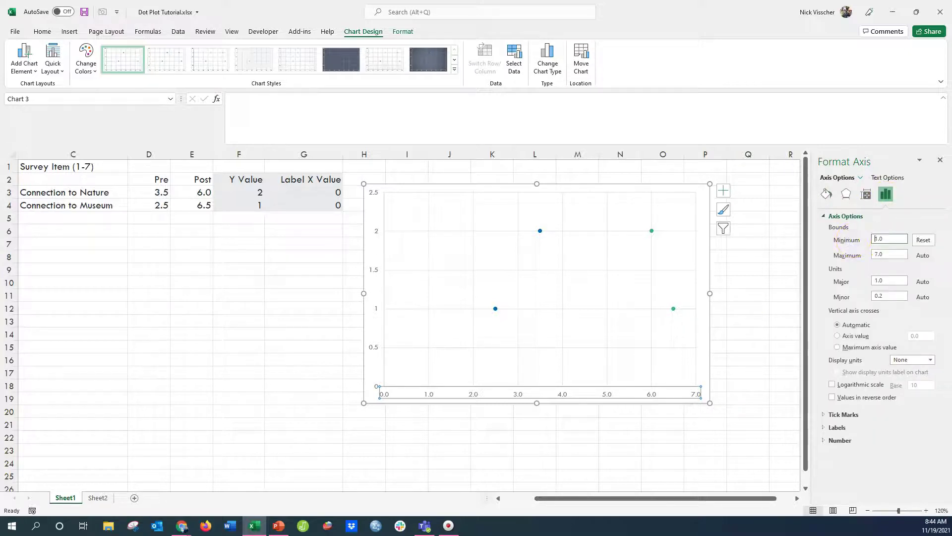
pyautogui.write('1.0')
pyautogui.press('Return')
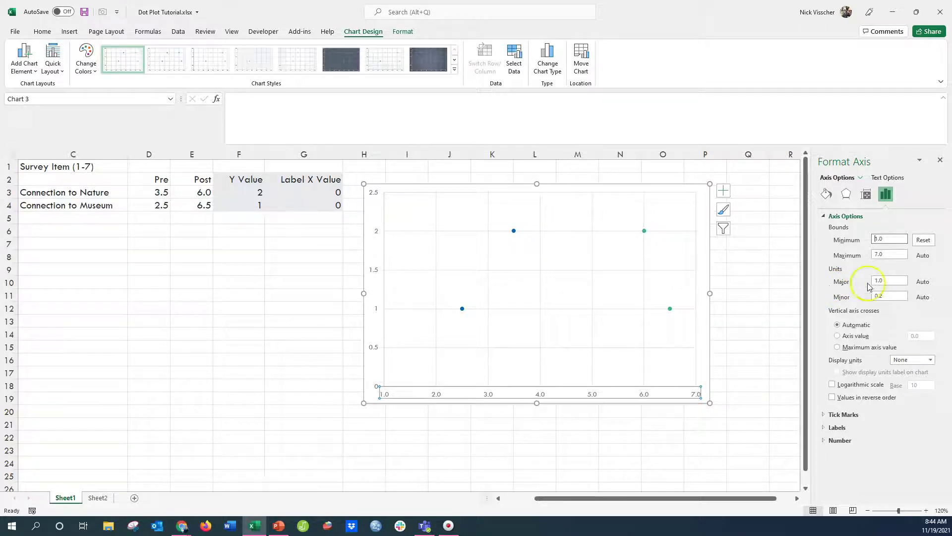
# - Delete the chart's vertical gridlines
pyautogui.click(761, 361)
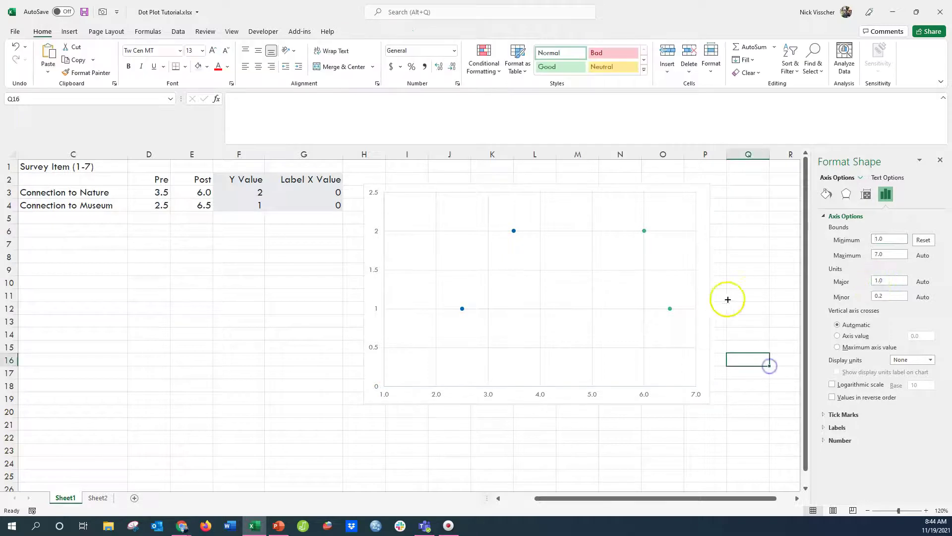
pyautogui.click(593, 251)
pyautogui.press('Delete')
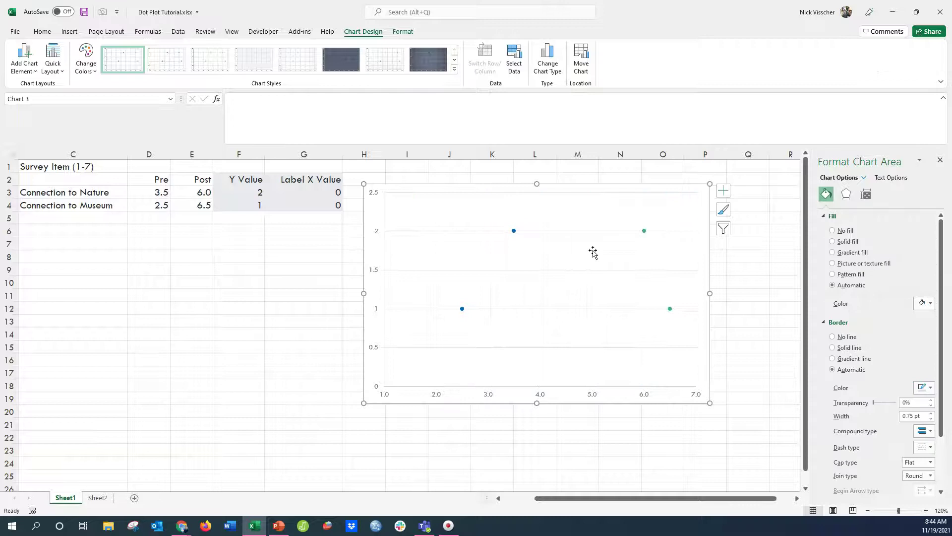
# - Set the vertical axis to minimum 0, maximum 2.1 and major unit 1.0
pyautogui.click(370, 194)
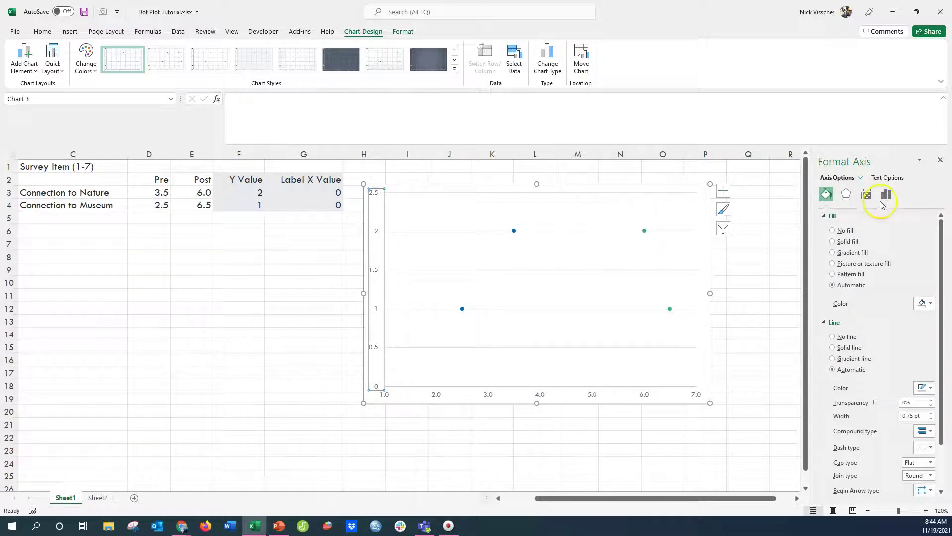
pyautogui.click(886, 194)
pyautogui.click(863, 217)
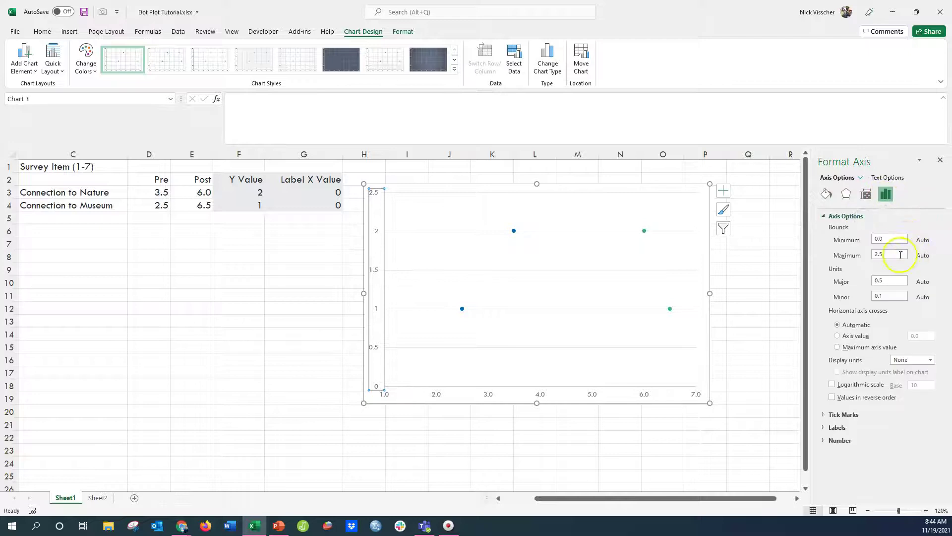
pyautogui.moveTo(890, 254); pyautogui.dragTo(816, 252)
pyautogui.write('2.1')
pyautogui.moveTo(895, 239); pyautogui.dragTo(865, 243)
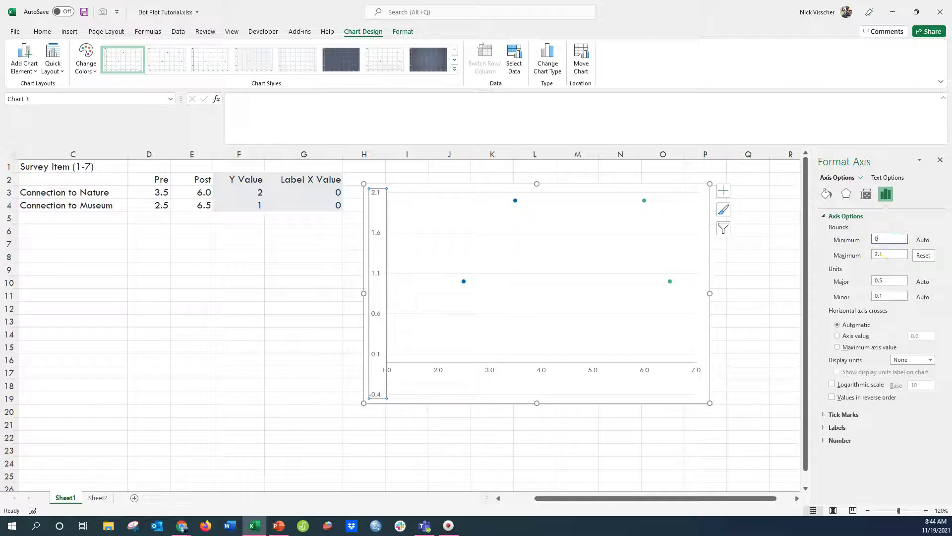
pyautogui.press('Return')
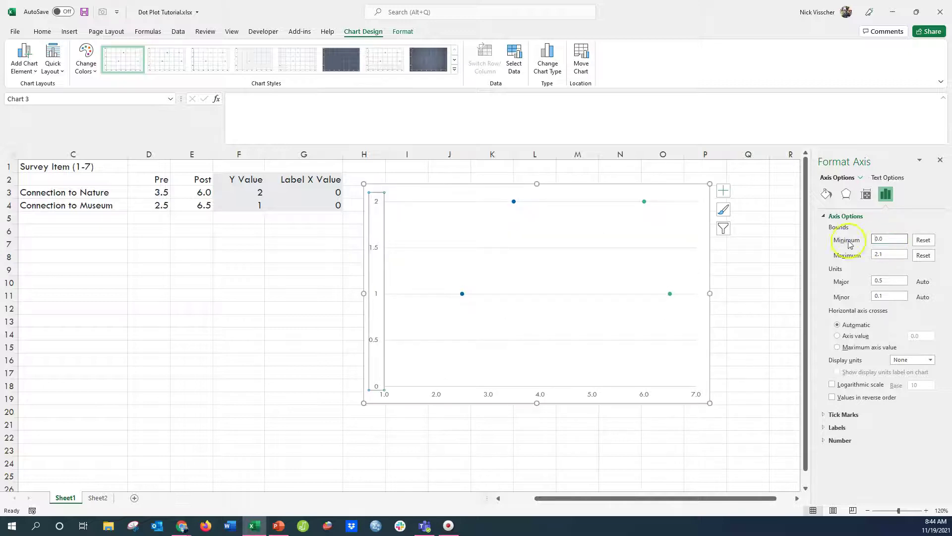
pyautogui.moveTo(885, 281); pyautogui.dragTo(850, 280)
pyautogui.press('Return')
pyautogui.click(530, 271)
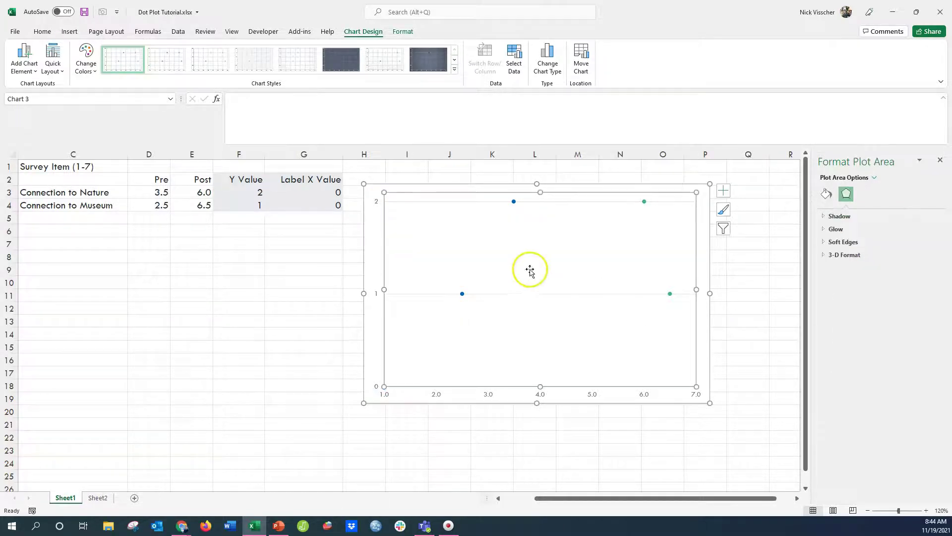
# - Lower the plot area's top edge slightly and make the Pre dots built-in size-20 markers
pyautogui.moveTo(540, 196); pyautogui.dragTo(540, 211)
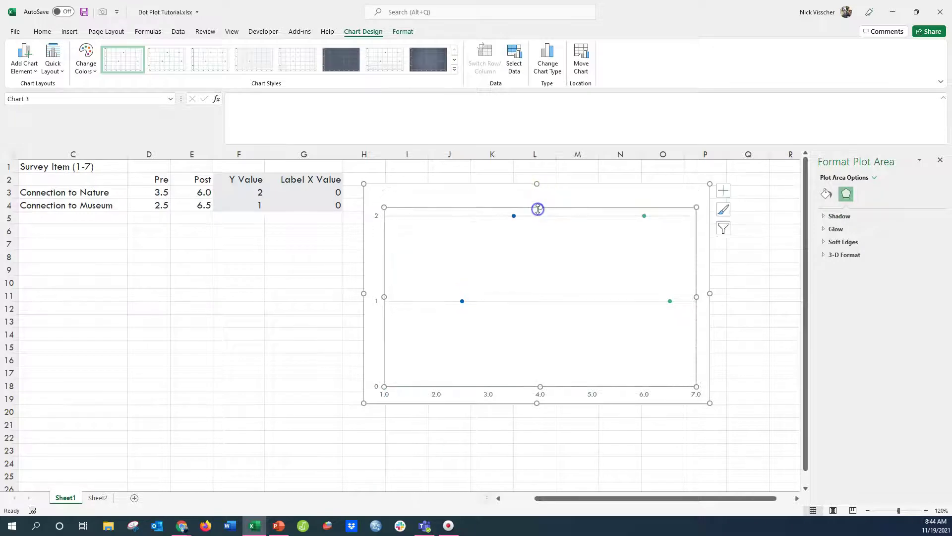
pyautogui.click(514, 216)
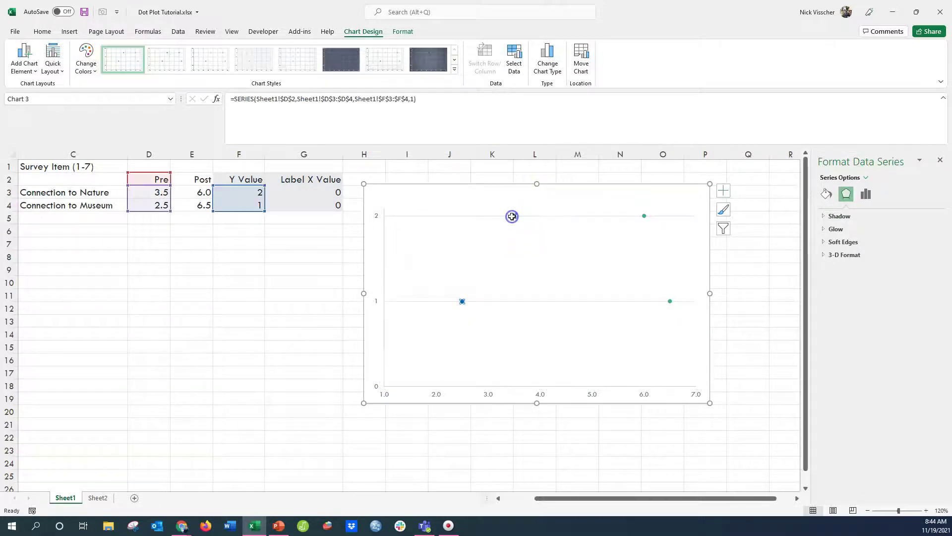
pyautogui.click(825, 194)
pyautogui.click(868, 216)
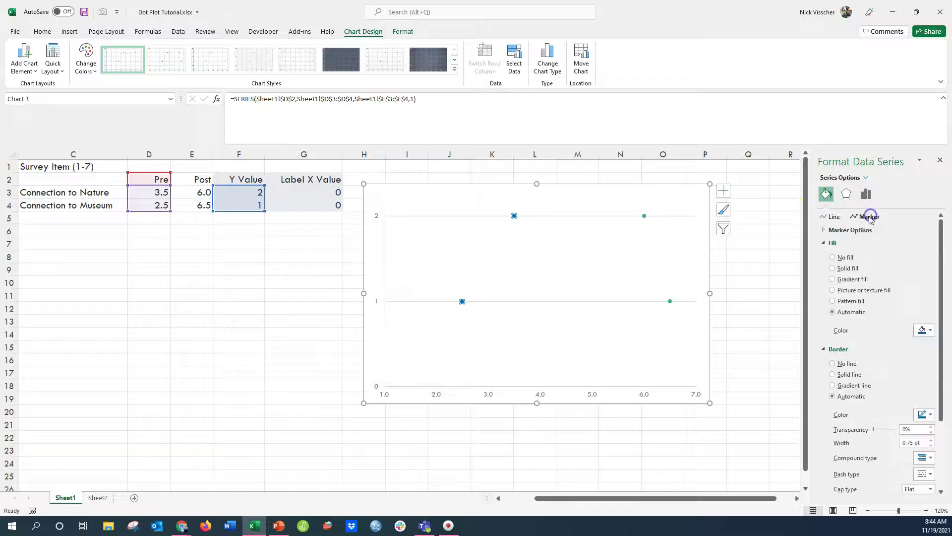
pyautogui.click(860, 230)
pyautogui.click(846, 265)
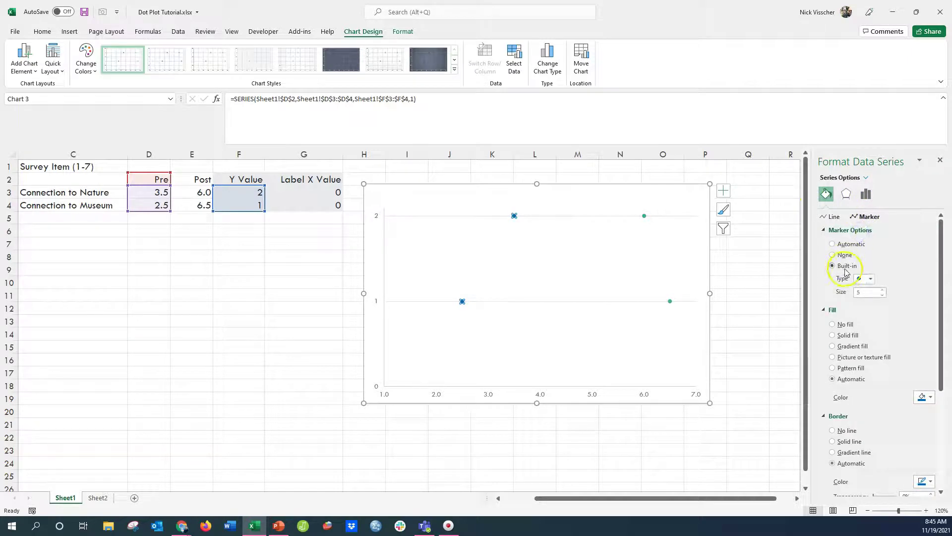
pyautogui.click(882, 290)
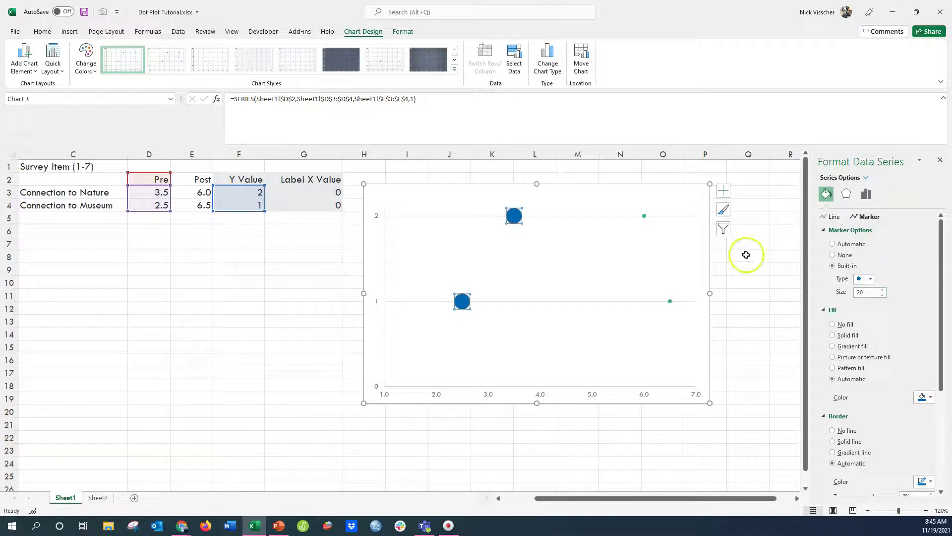
# - Give the Post dots built-in size-20 markers too
pyautogui.click(644, 217)
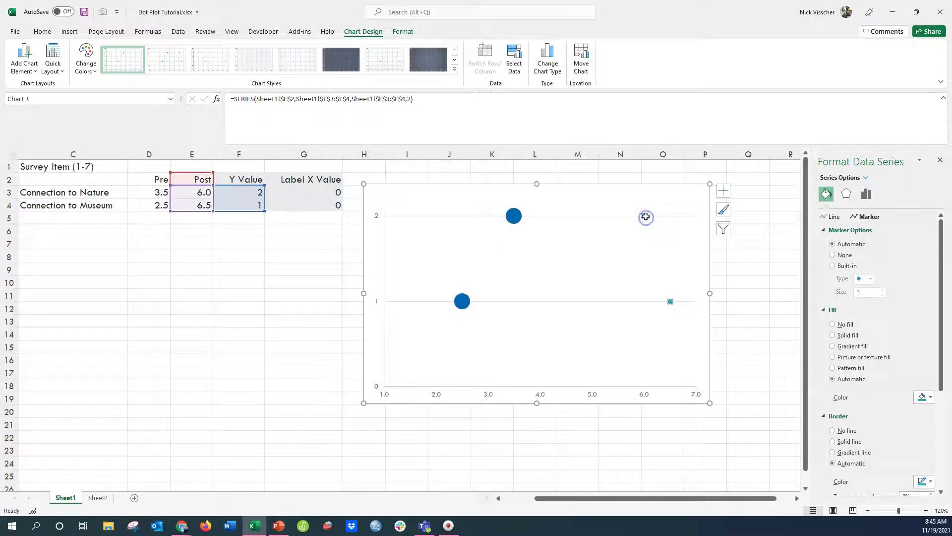
pyautogui.click(833, 265)
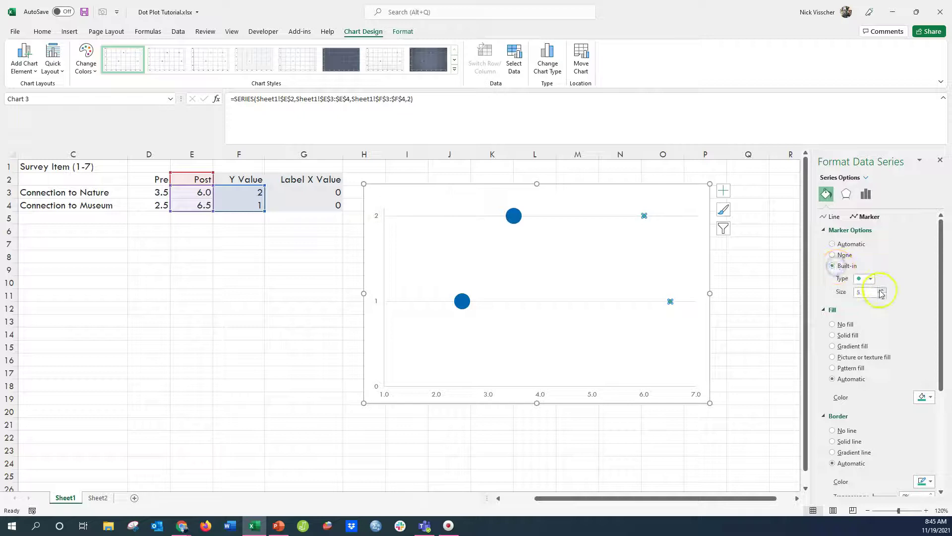
pyautogui.click(881, 290)
pyautogui.click(881, 289)
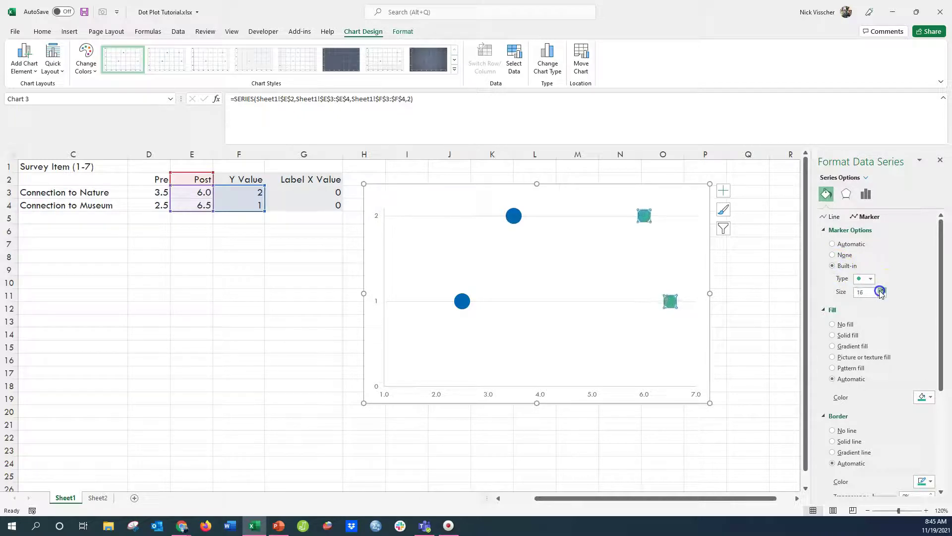
pyautogui.click(762, 331)
# - Add centred white data labels to the Post dots showing X values 6.0 and 6.5, not Y
pyautogui.click(644, 216)
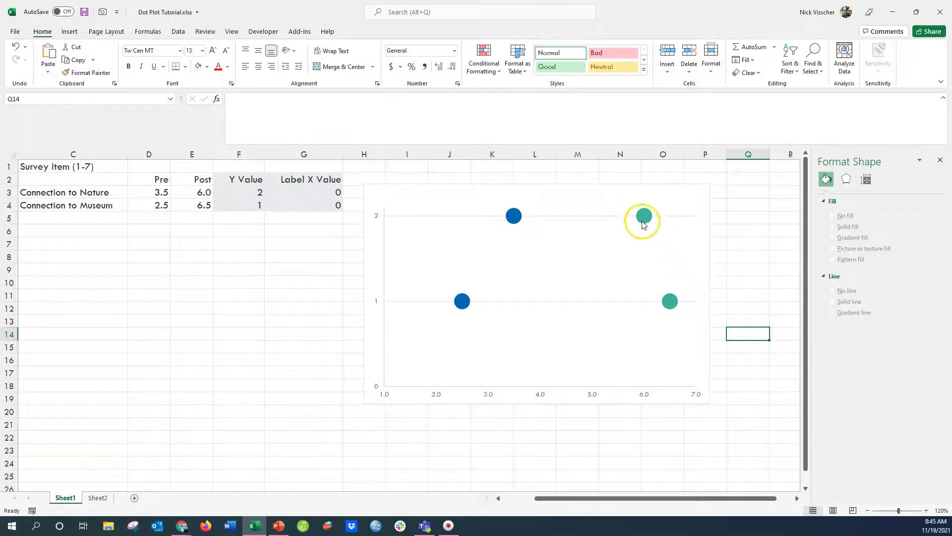
pyautogui.rightClick(643, 225)
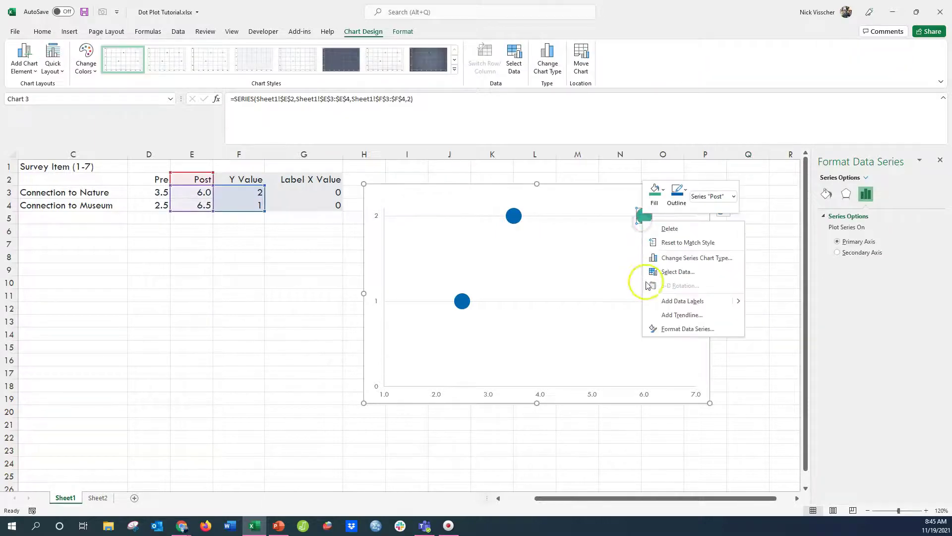
pyautogui.click(657, 300)
pyautogui.click(650, 233)
pyautogui.click(659, 216)
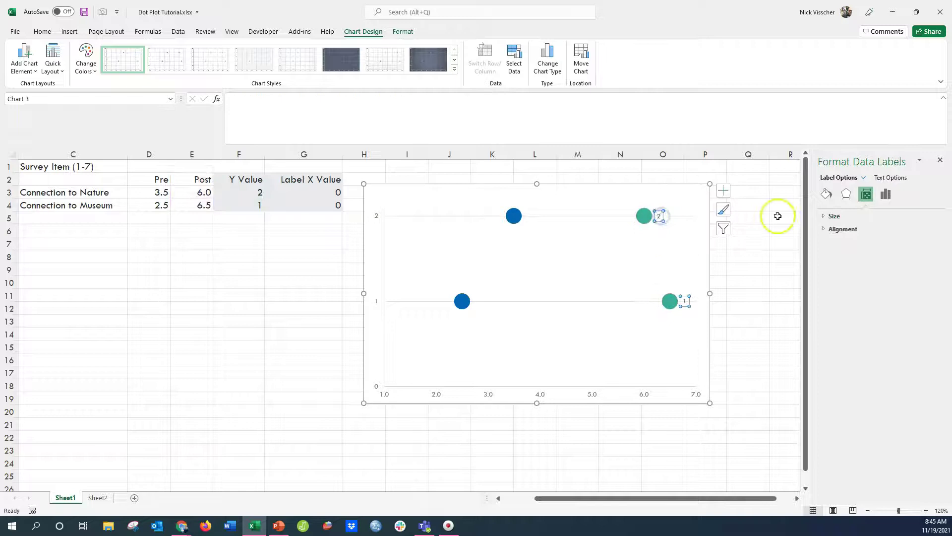
pyautogui.click(886, 194)
pyautogui.click(867, 240)
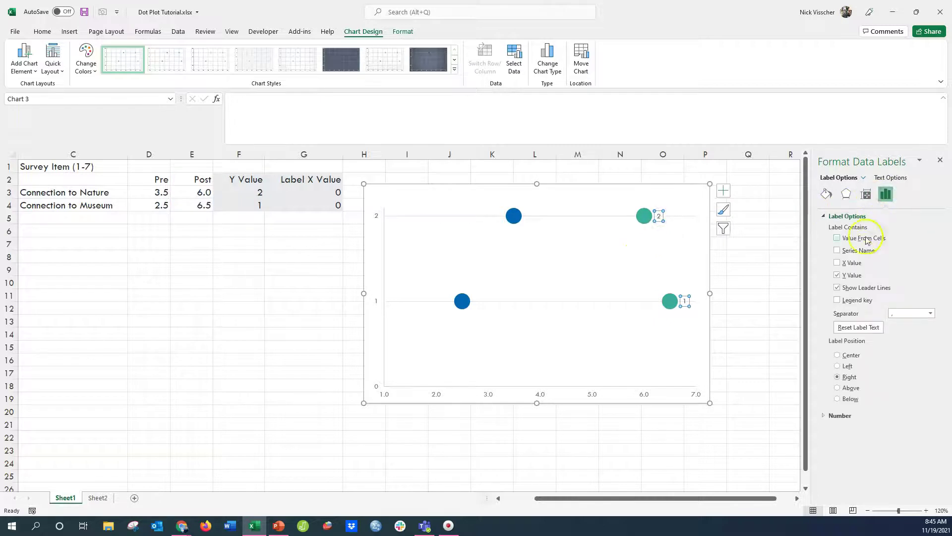
pyautogui.click(853, 276)
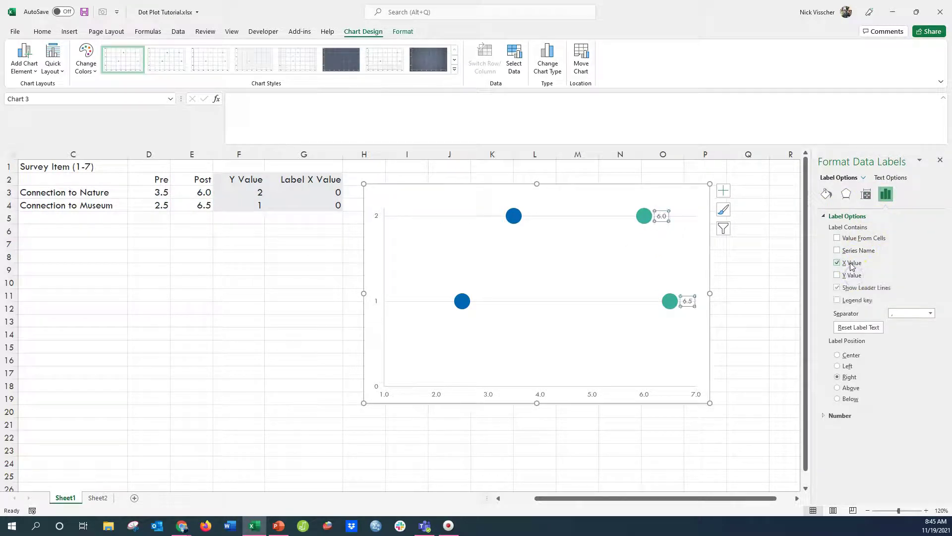
pyautogui.click(848, 355)
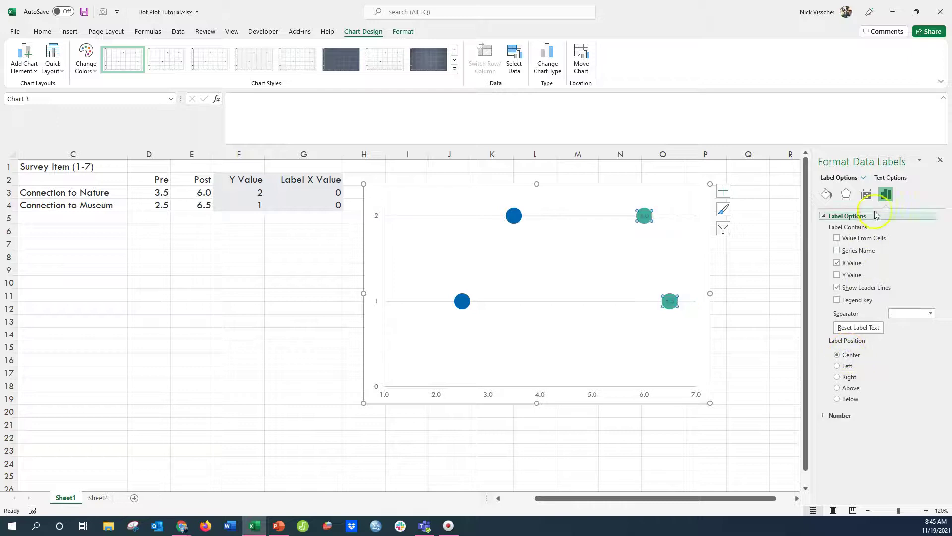
pyautogui.click(891, 179)
pyautogui.click(930, 292)
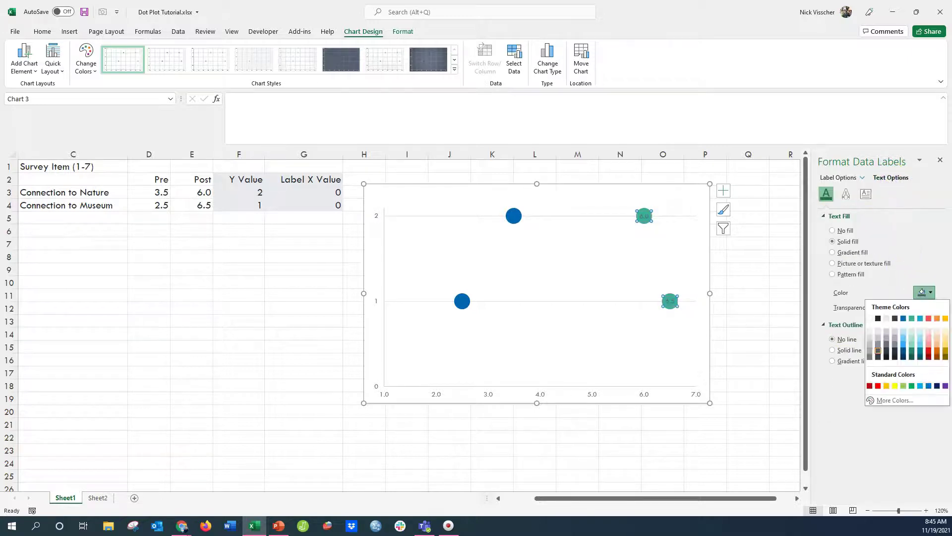
pyautogui.click(870, 322)
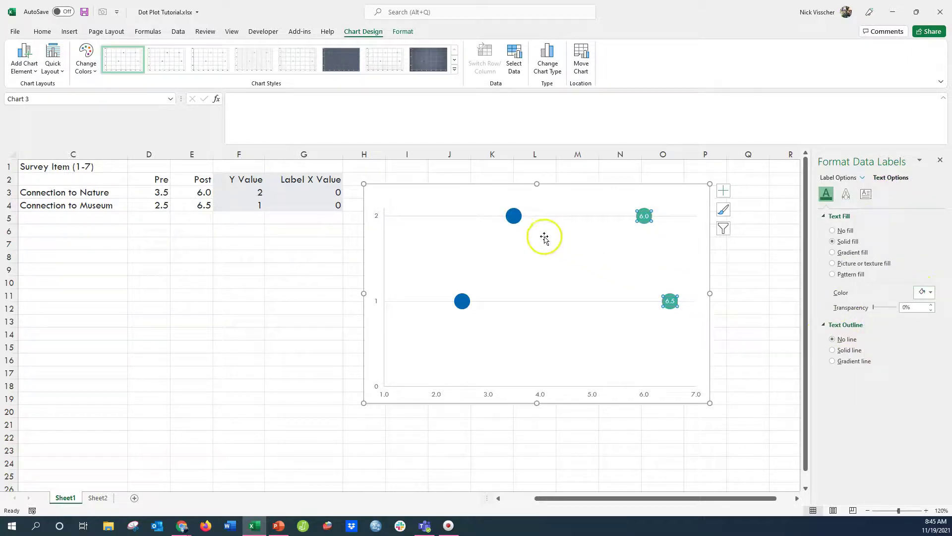
# - Add centred white data labels to the Pre dots showing X values 3.5 and 2.5
pyautogui.rightClick(514, 217)
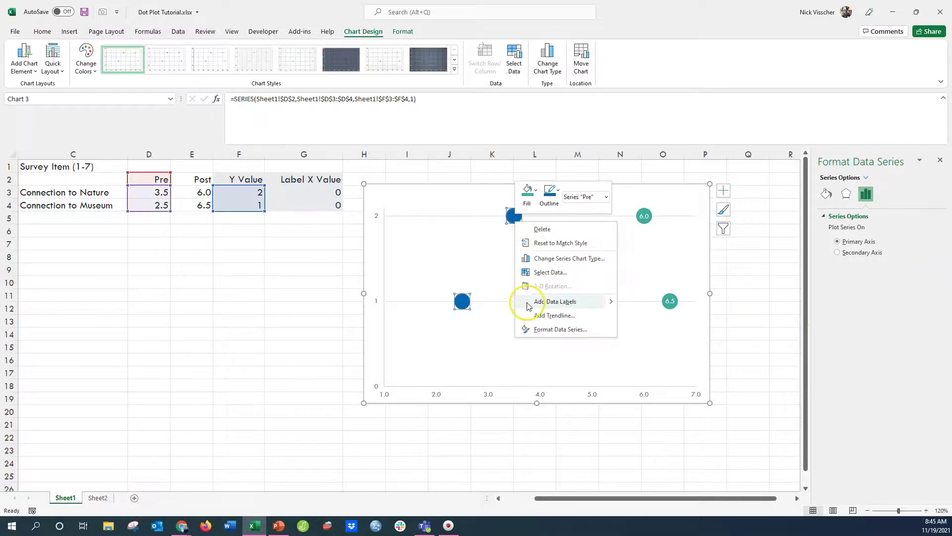
pyautogui.click(527, 300)
pyautogui.click(529, 216)
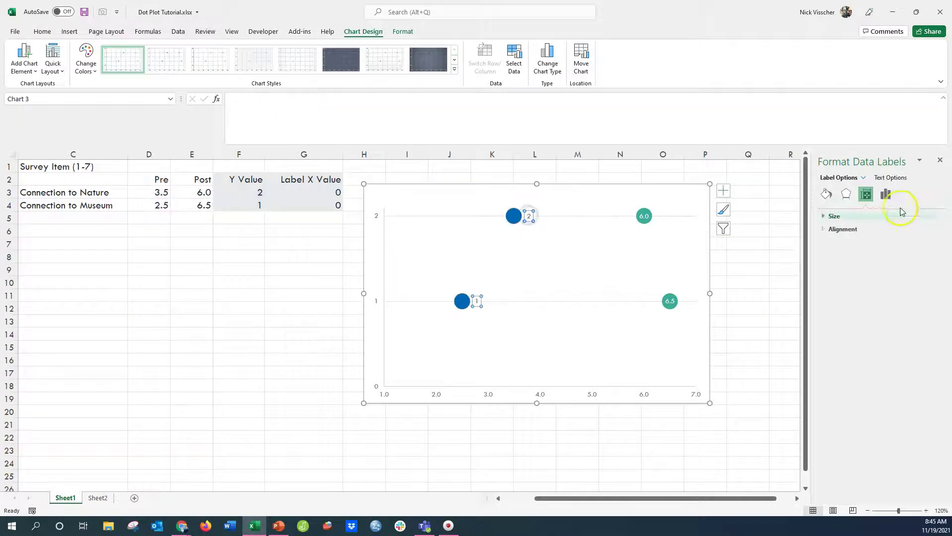
pyautogui.click(886, 194)
pyautogui.click(851, 276)
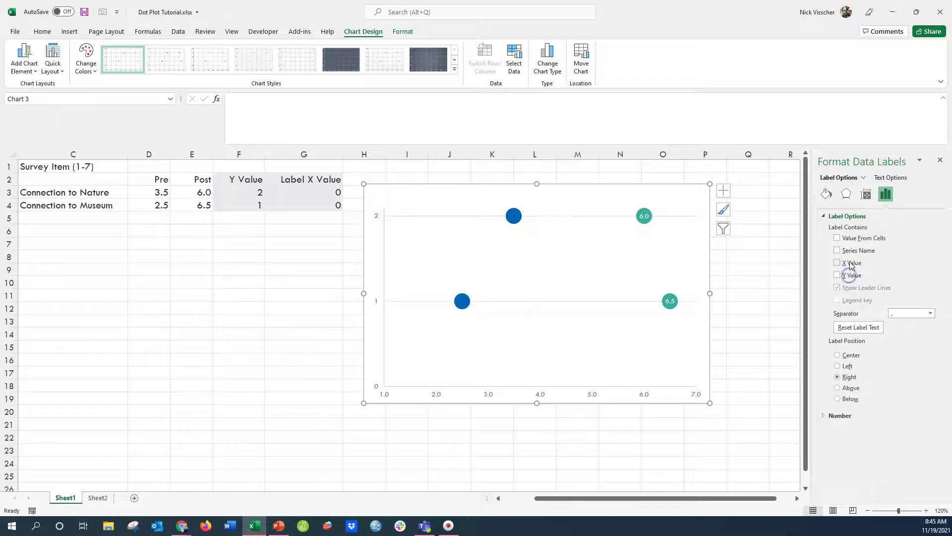
pyautogui.click(849, 263)
pyautogui.click(845, 356)
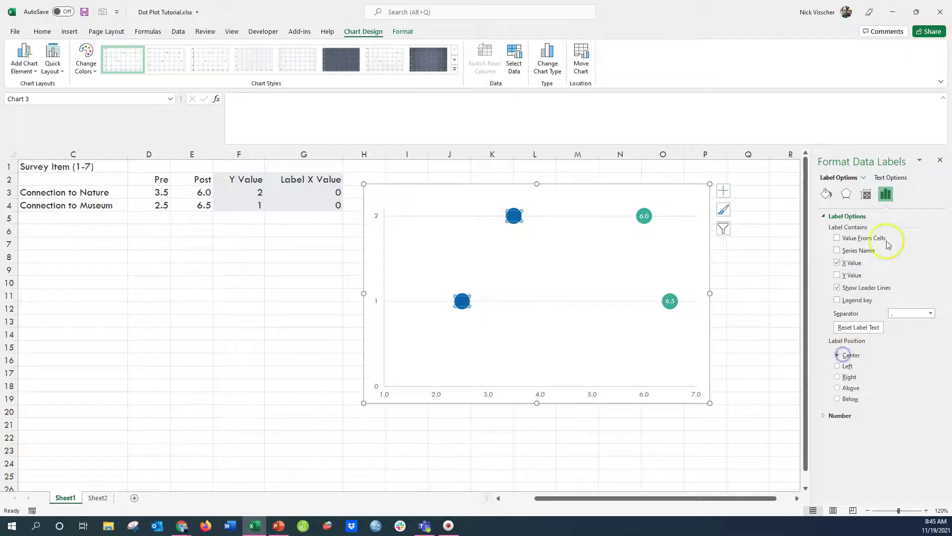
pyautogui.click(890, 177)
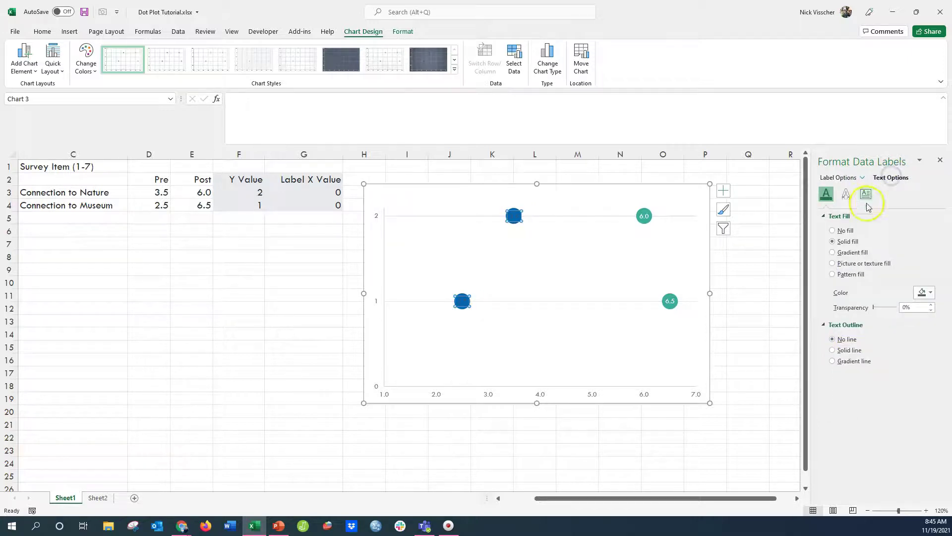
pyautogui.click(923, 292)
pyautogui.click(869, 321)
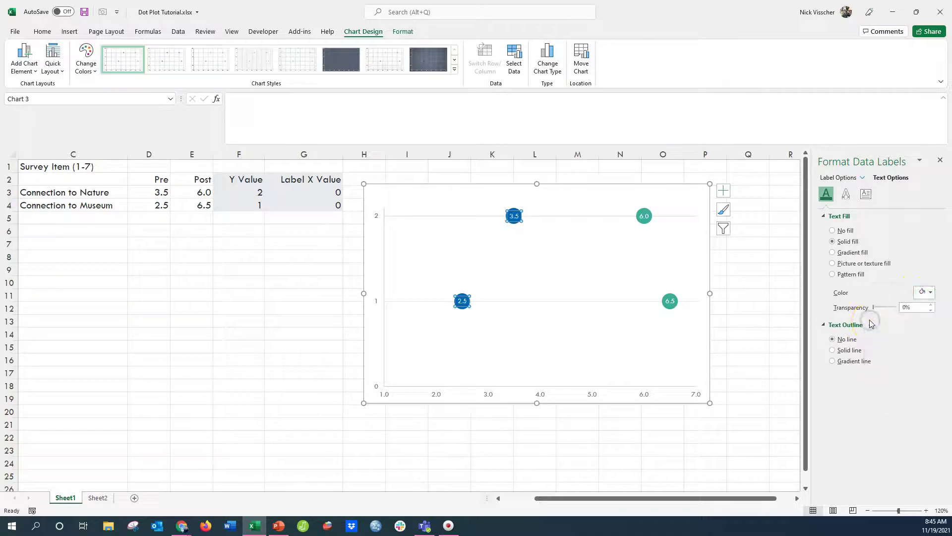
pyautogui.click(752, 360)
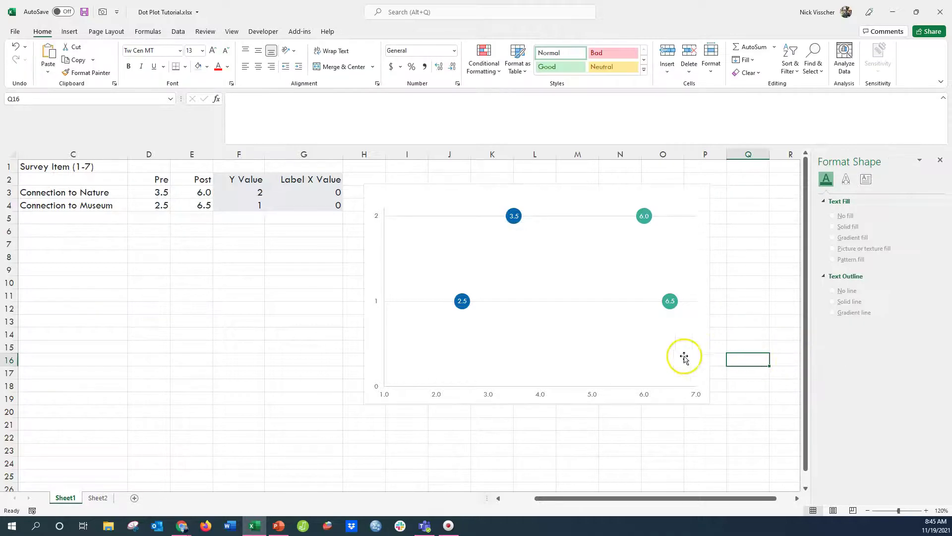
# - Enter 1 in cells G3 and G4
pyautogui.click(376, 217)
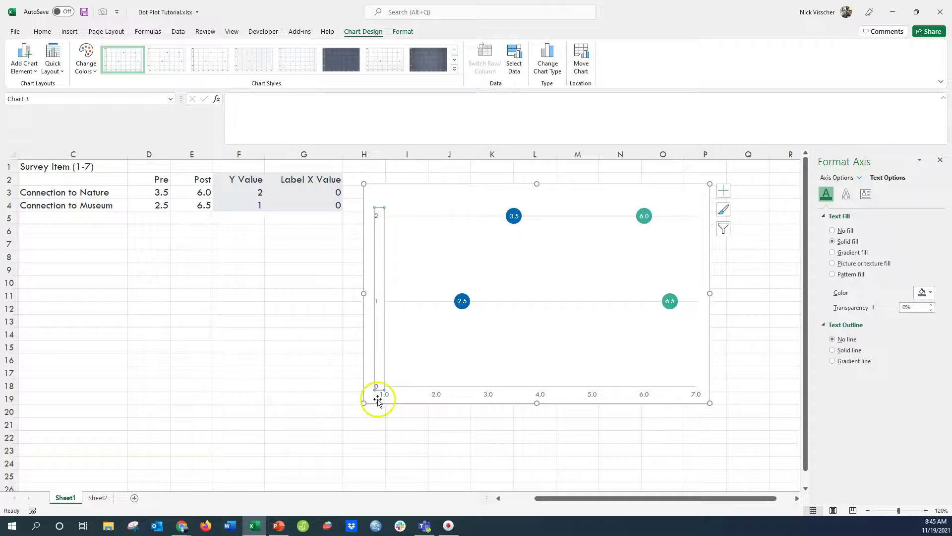
pyautogui.click(322, 194)
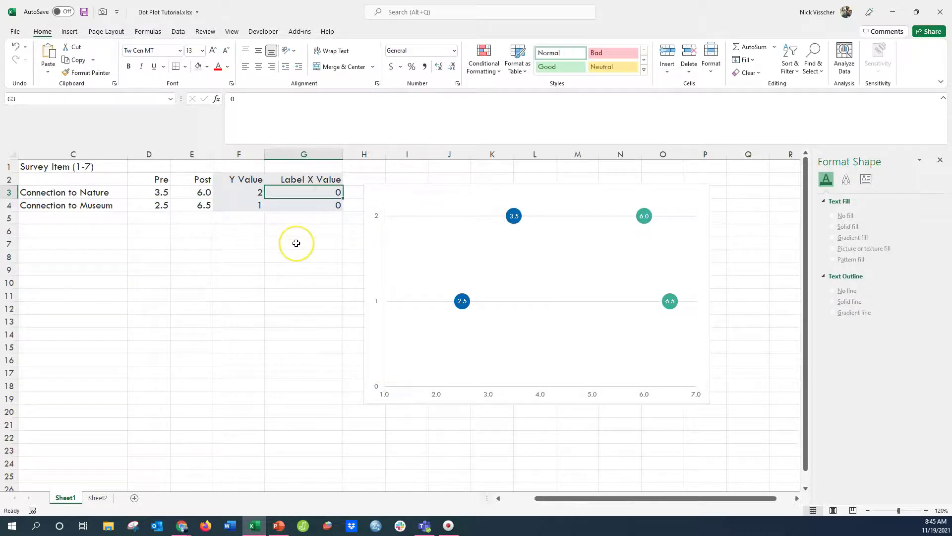
pyautogui.write('1')
pyautogui.press('Return')
pyautogui.write('1')
pyautogui.press('Return')
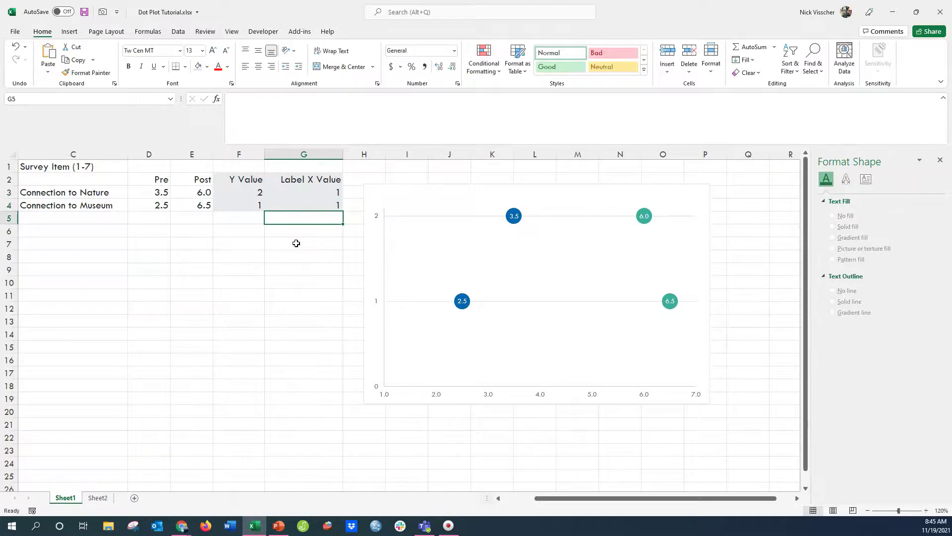
# - Add a series named from G2 with X values G3:G4 and Y values F3:F4
pyautogui.click(526, 261)
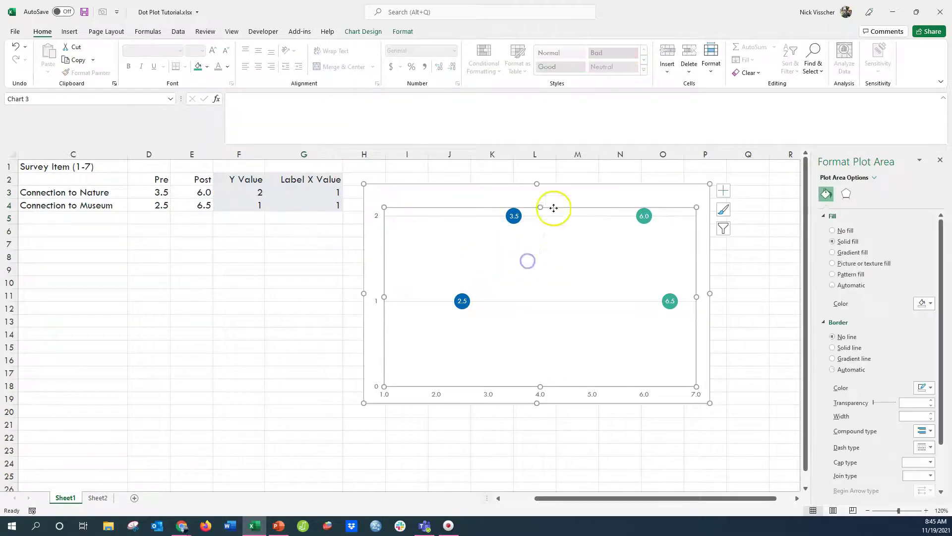
pyautogui.click(564, 184)
pyautogui.click(367, 31)
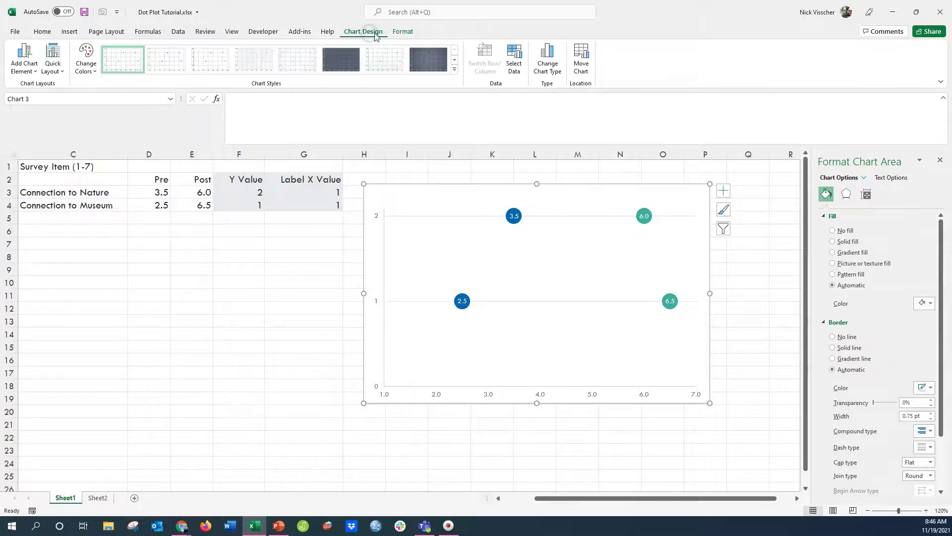
pyautogui.click(511, 67)
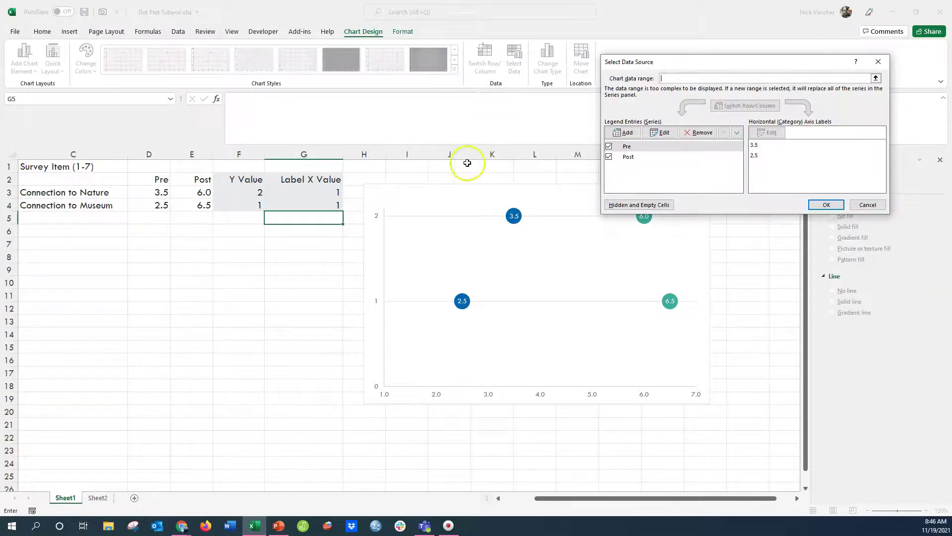
pyautogui.click(623, 132)
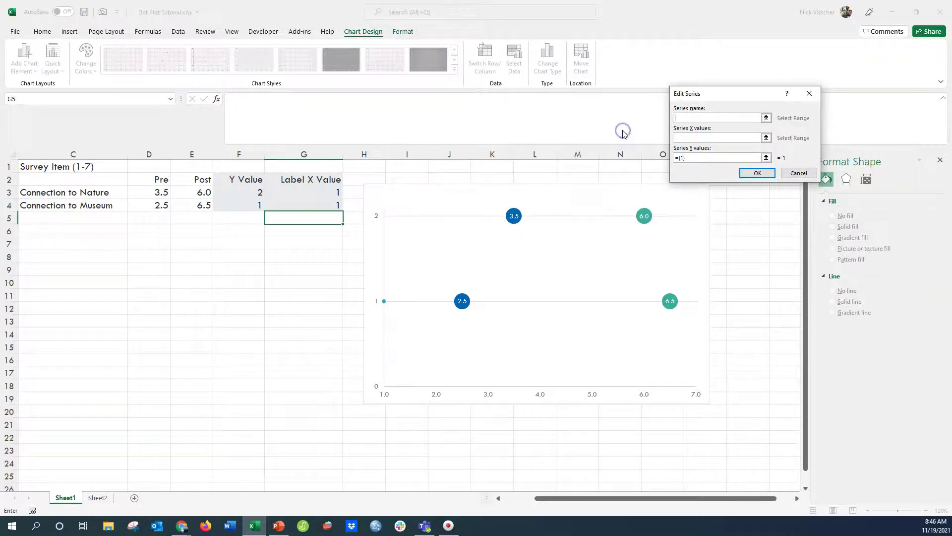
pyautogui.click(314, 183)
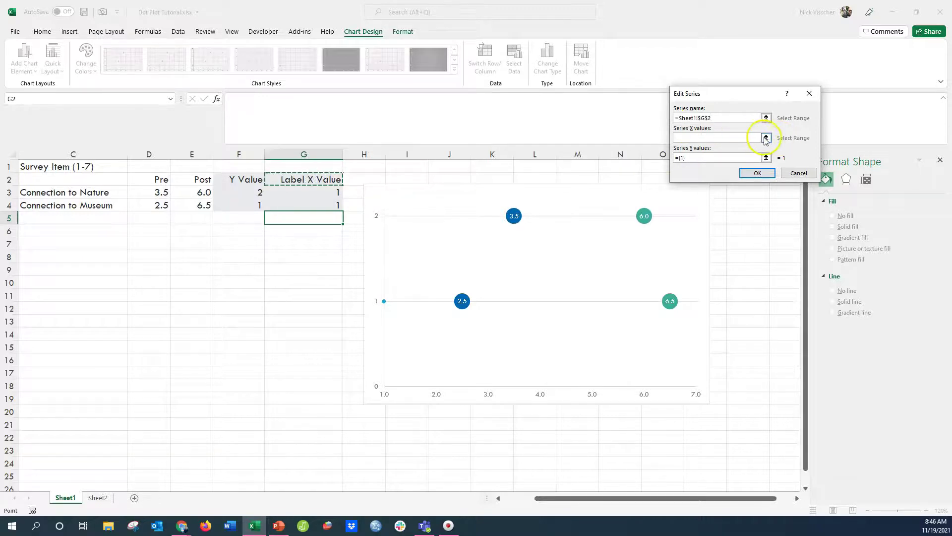
pyautogui.moveTo(347, 192); pyautogui.dragTo(325, 208)
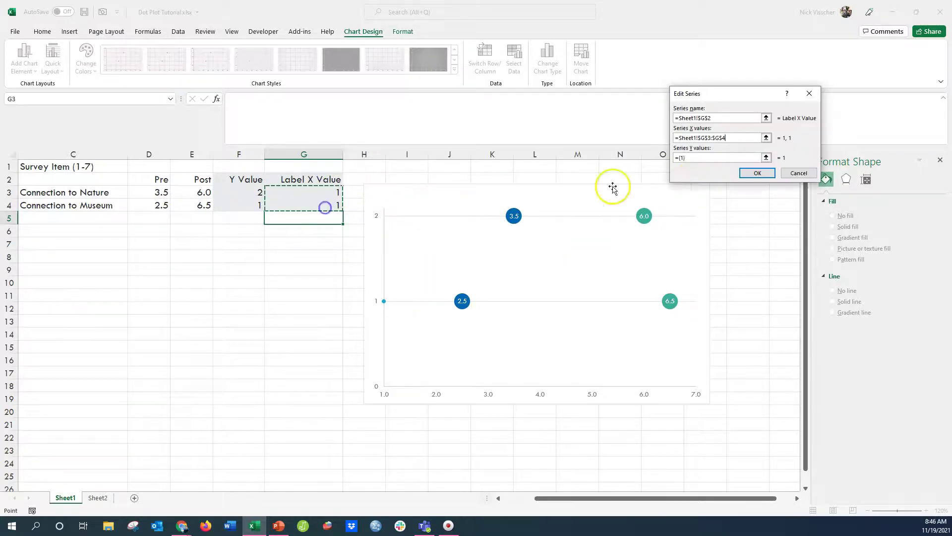
pyautogui.click(766, 158)
pyautogui.moveTo(245, 192); pyautogui.dragTo(253, 208)
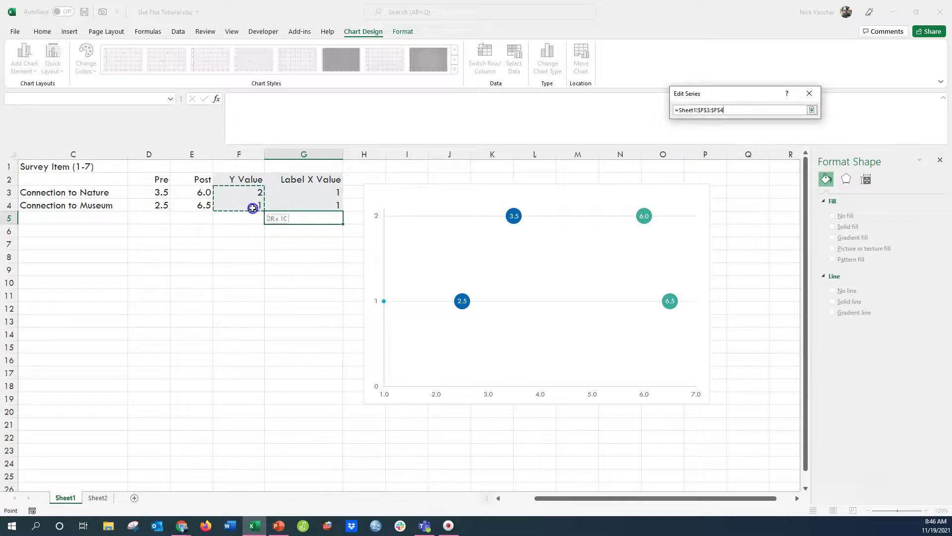
pyautogui.press('Return')
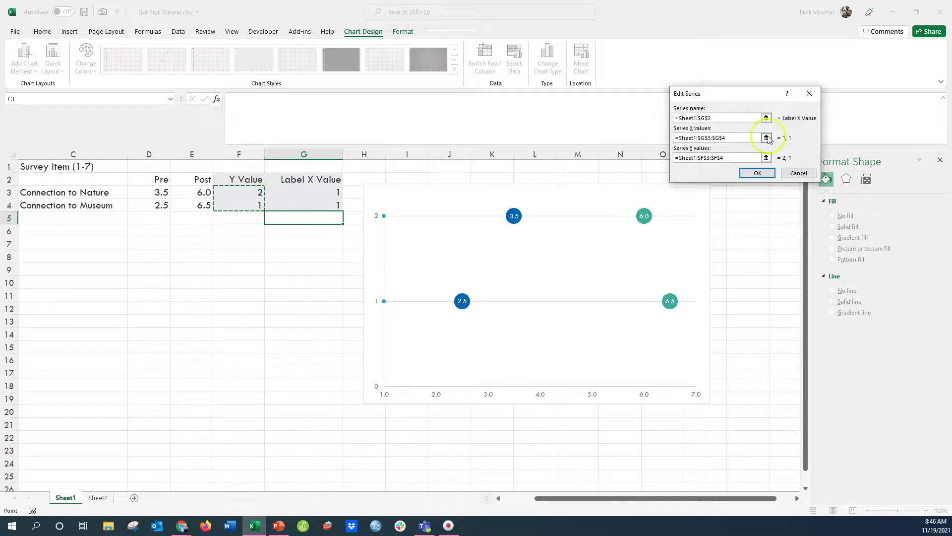
# - Confirm the Label X Value series and delete the chart's vertical axis
pyautogui.click(762, 175)
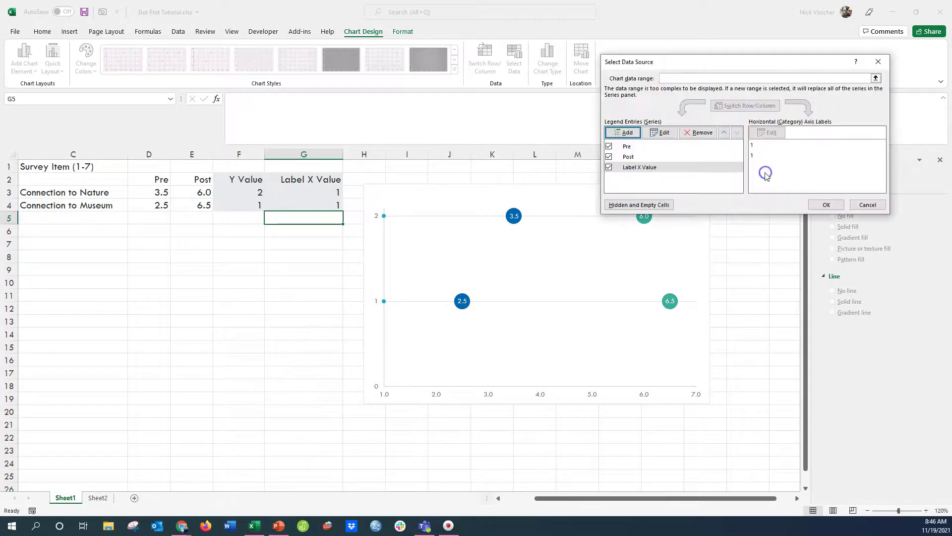
pyautogui.click(826, 205)
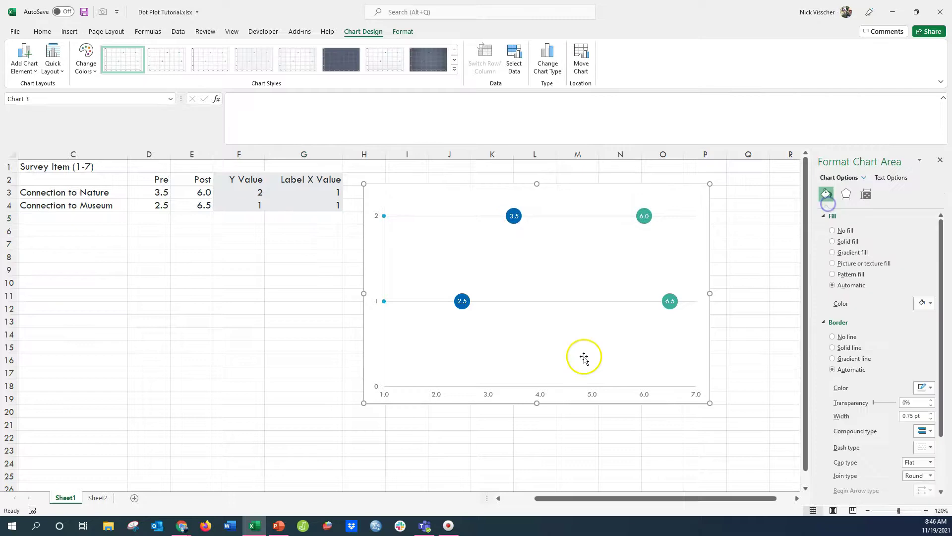
pyautogui.click(375, 215)
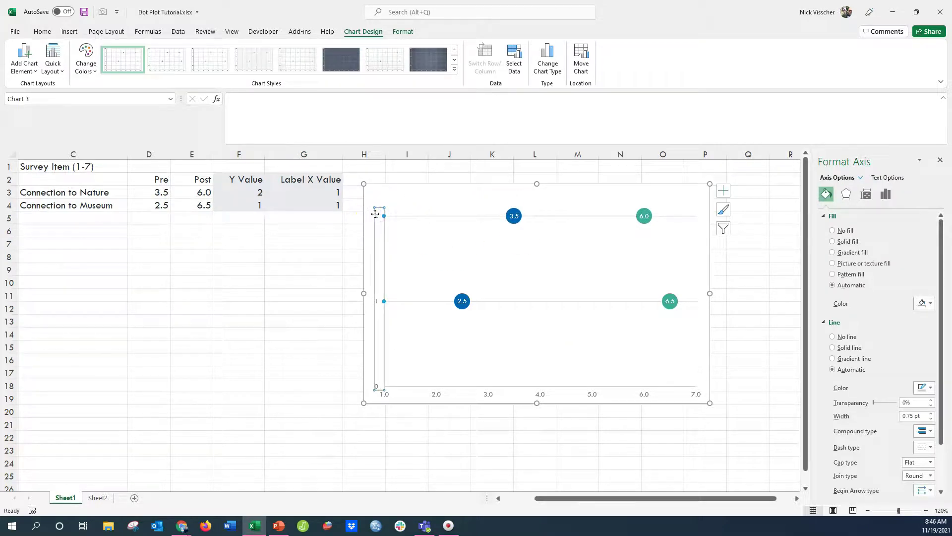
pyautogui.press('Delete')
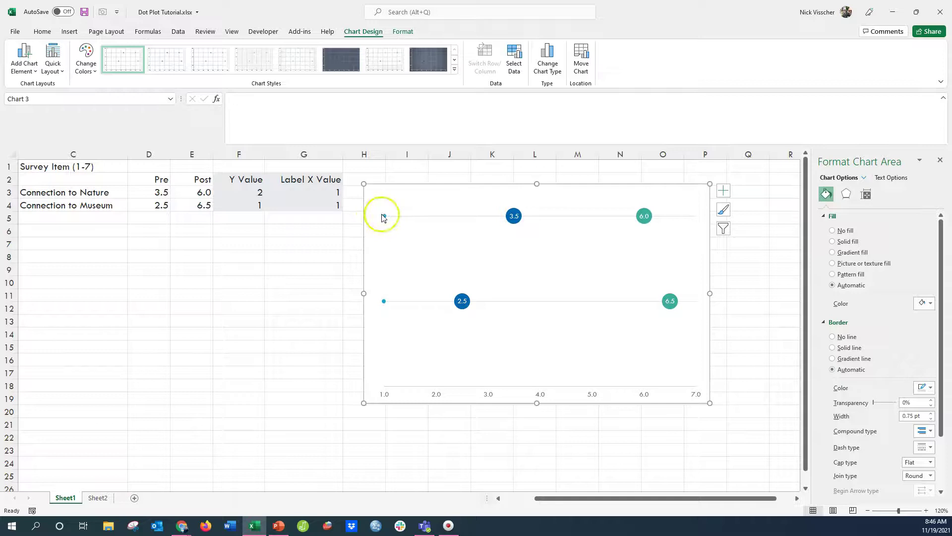
# - Add data labels to the Label X Value points, positioned to the left
pyautogui.click(383, 217)
pyautogui.rightClick(384, 216)
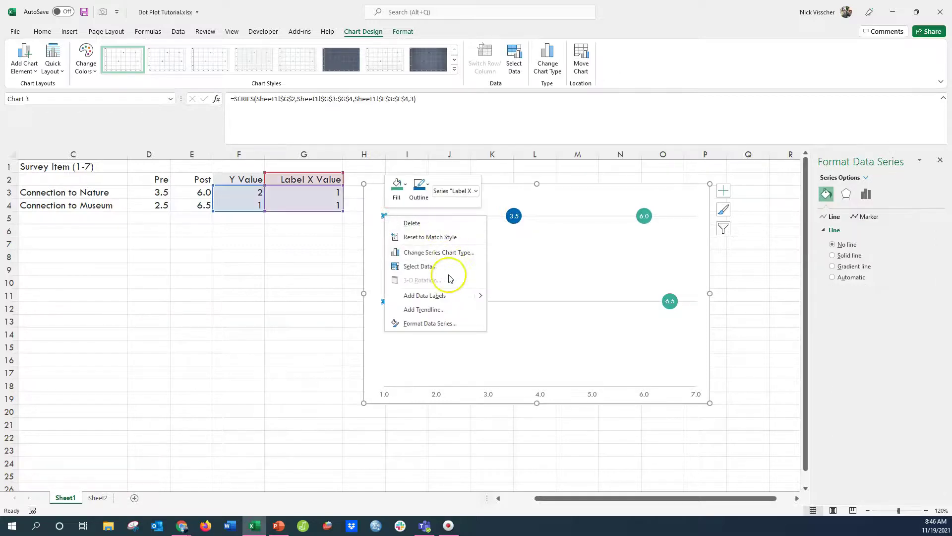
pyautogui.click(454, 298)
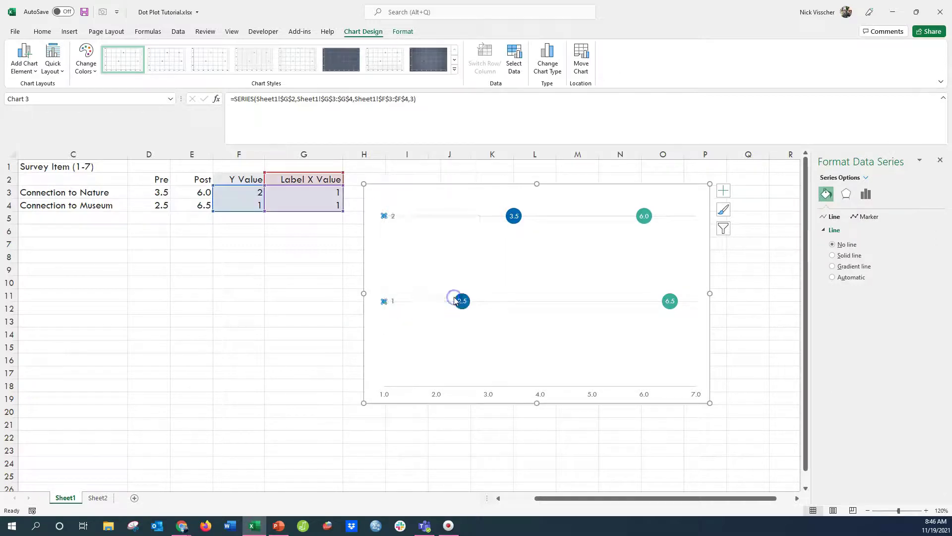
pyautogui.click(394, 217)
pyautogui.click(885, 195)
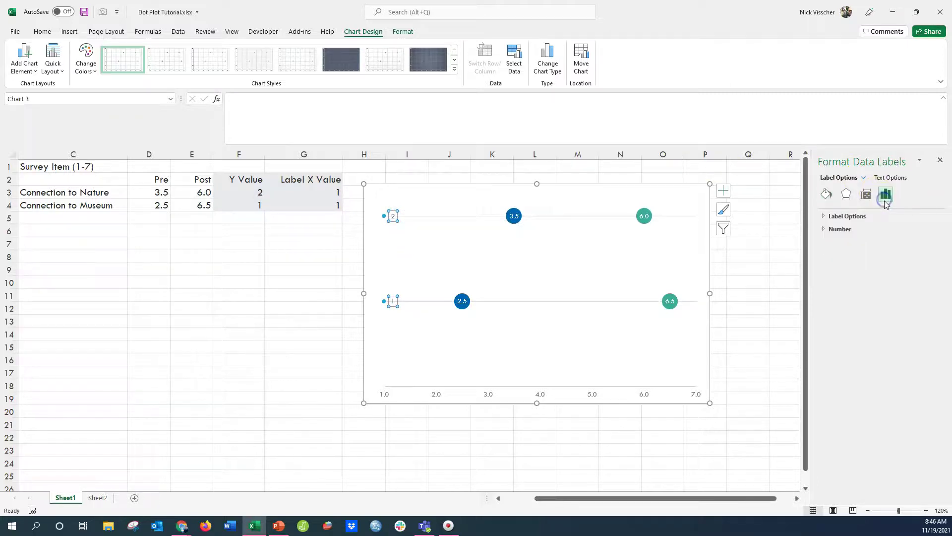
pyautogui.click(863, 216)
pyautogui.click(849, 366)
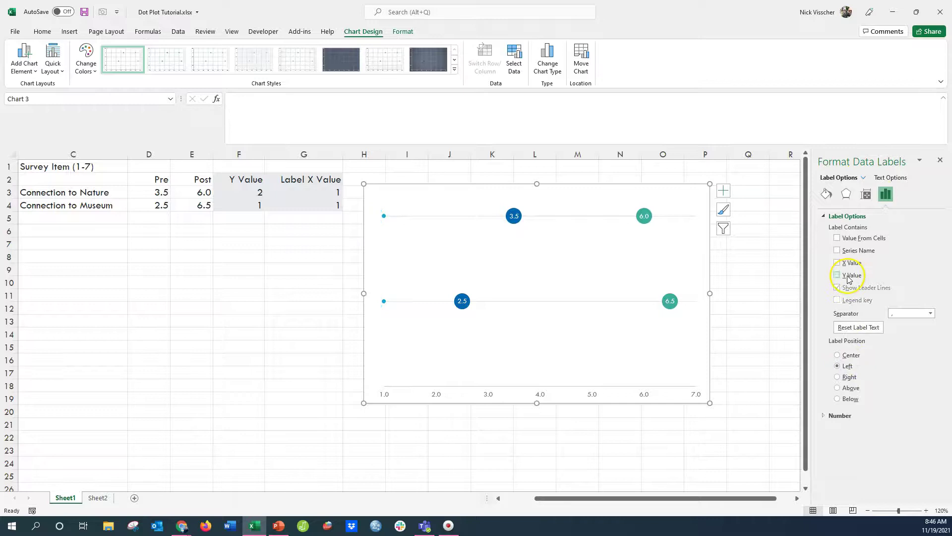
# - Take the label text from cells C3:C4 and narrow the plot area from the left to fit it
pyautogui.click(849, 240)
pyautogui.click(541, 309)
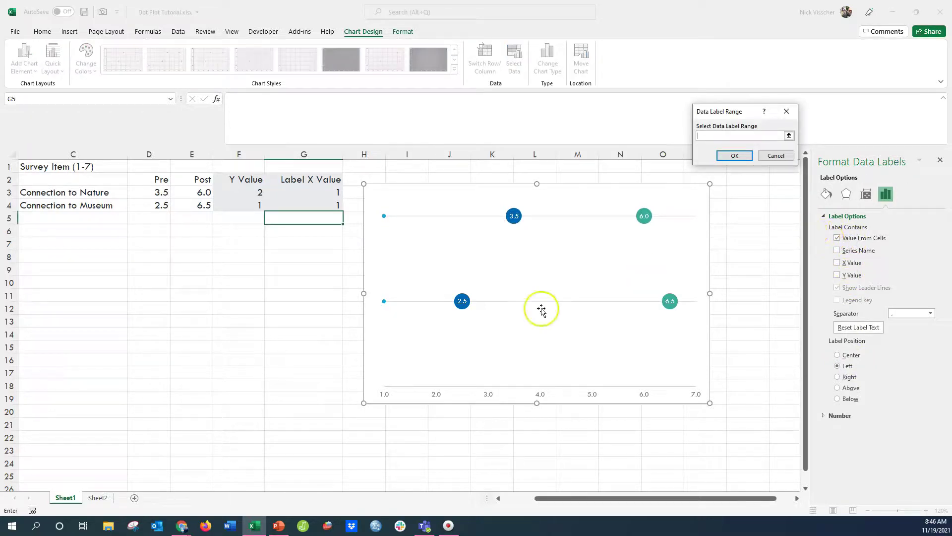
pyautogui.moveTo(24, 192); pyautogui.dragTo(31, 203)
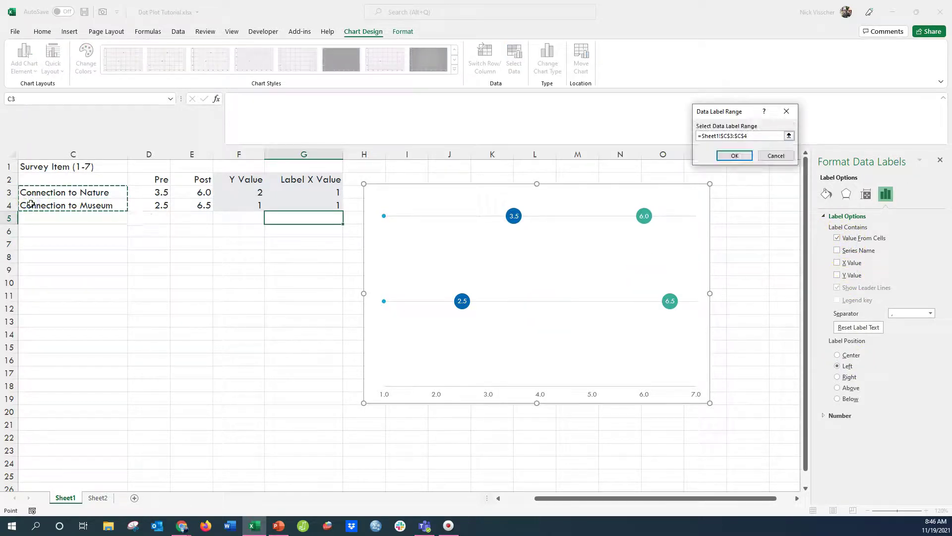
pyautogui.click(748, 155)
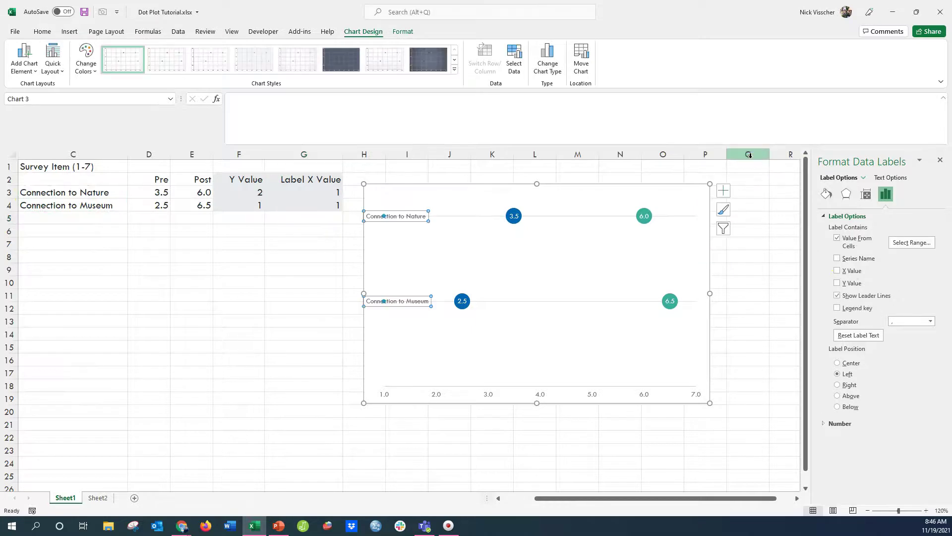
pyautogui.click(569, 272)
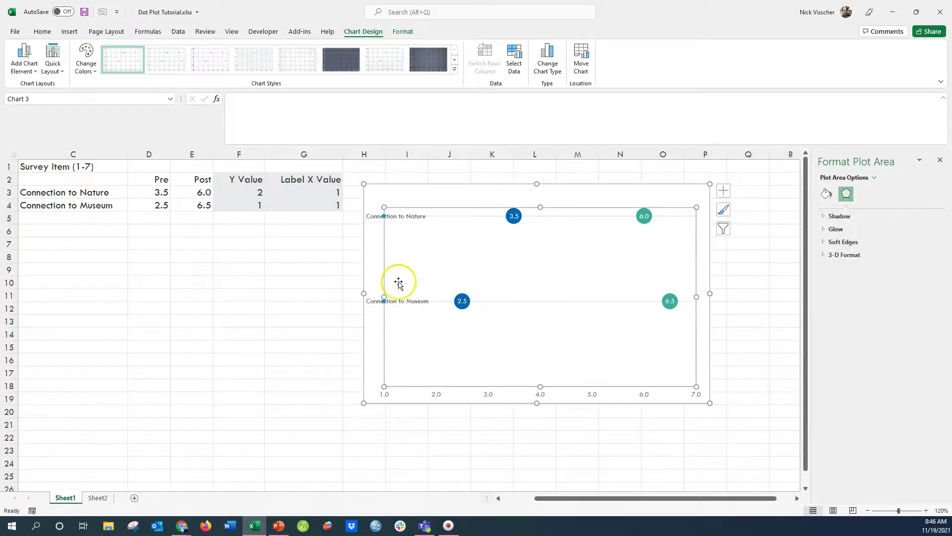
pyautogui.moveTo(383, 297); pyautogui.dragTo(448, 299)
# - Make the survey item labels bold and enlarge them to 11 pt
pyautogui.click(427, 218)
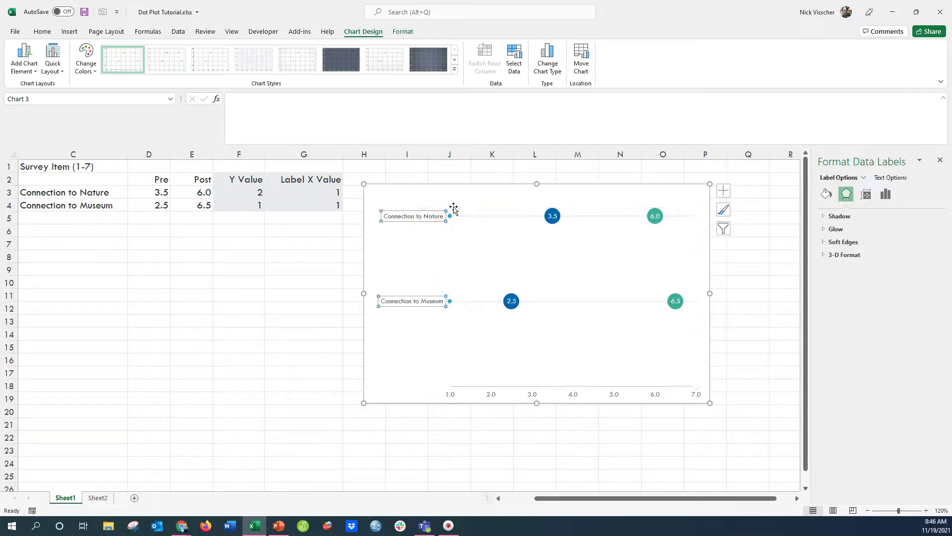
pyautogui.click(900, 179)
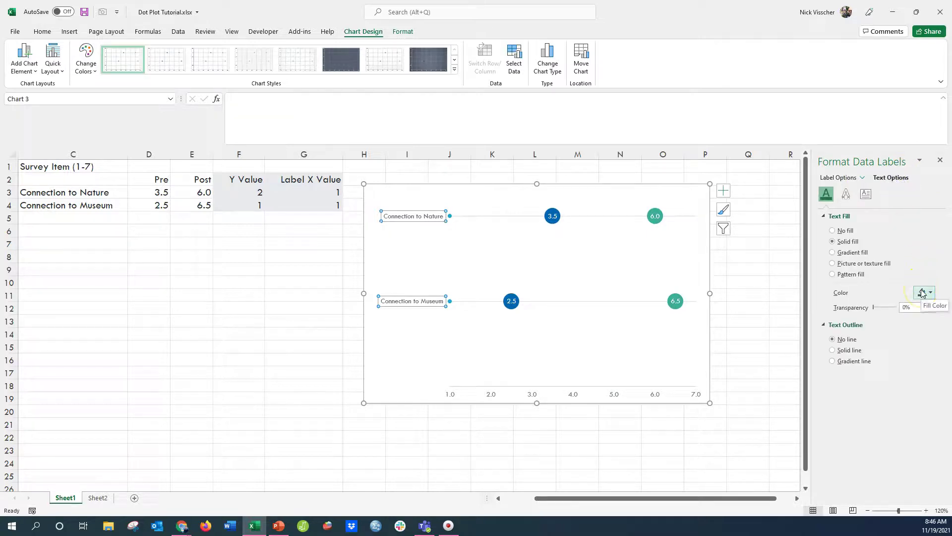
pyautogui.click(43, 31)
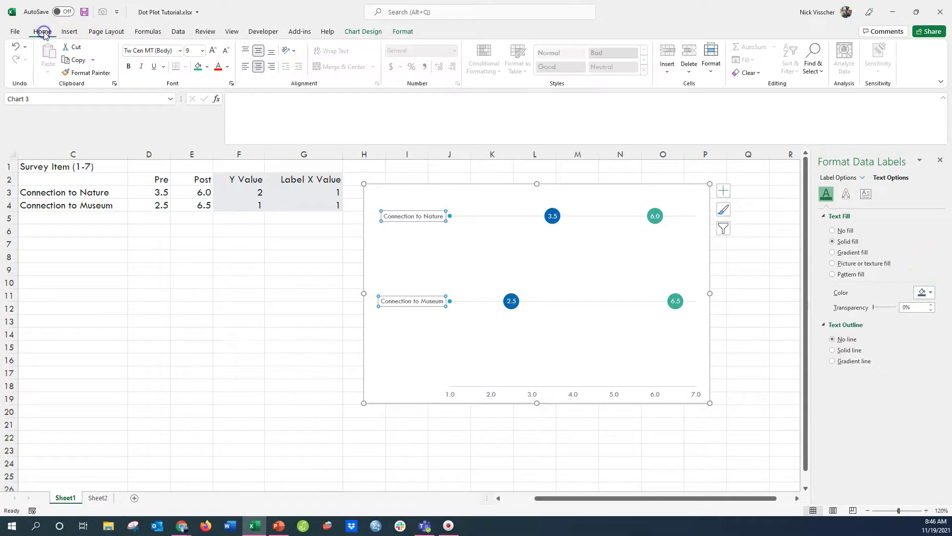
pyautogui.click(128, 66)
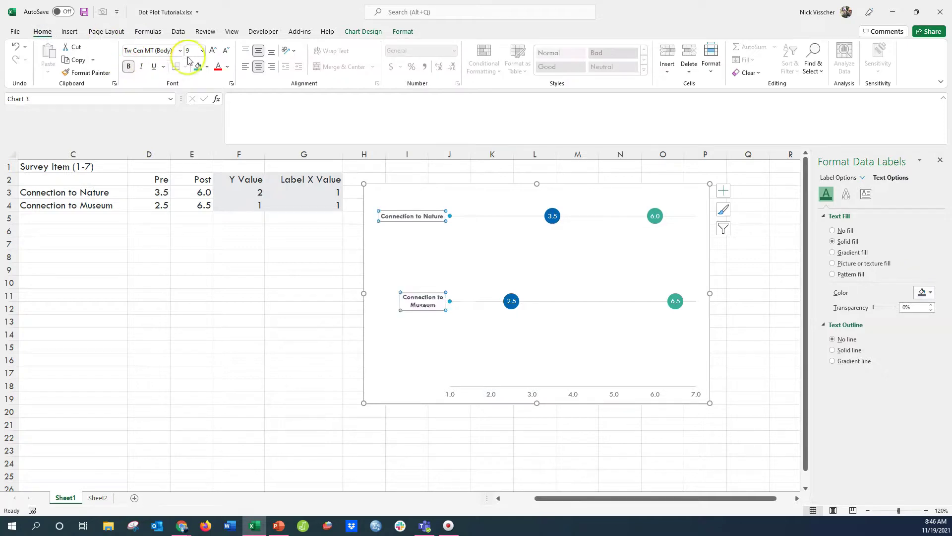
pyautogui.click(212, 50)
pyautogui.click(212, 50)
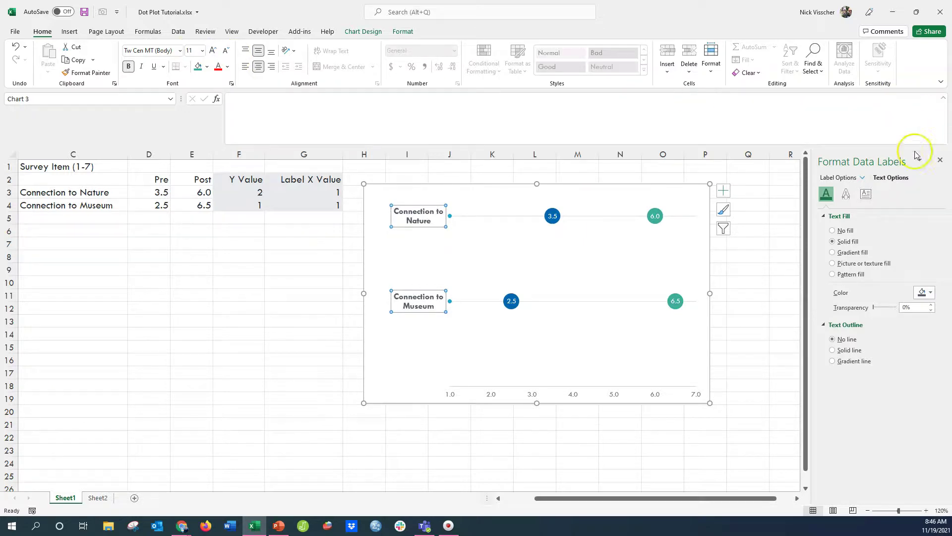
# - Turn off Wrap text in shape for the labels and shift the plot area's left edge right
pyautogui.click(901, 178)
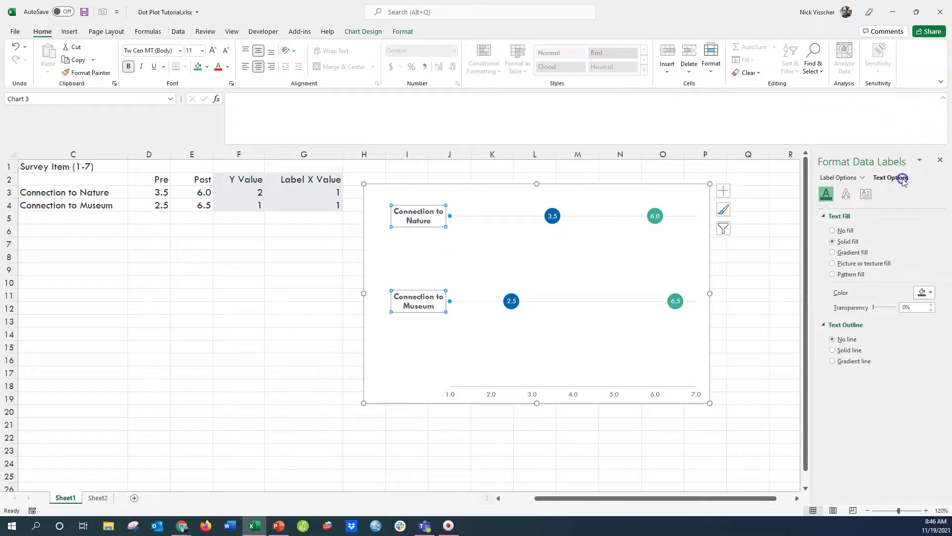
pyautogui.click(865, 193)
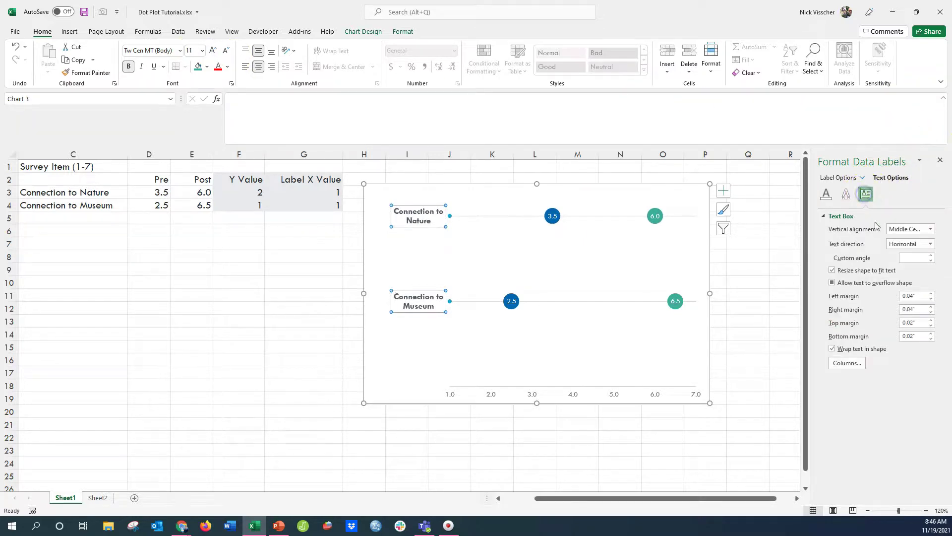
pyautogui.click(833, 349)
pyautogui.click(597, 264)
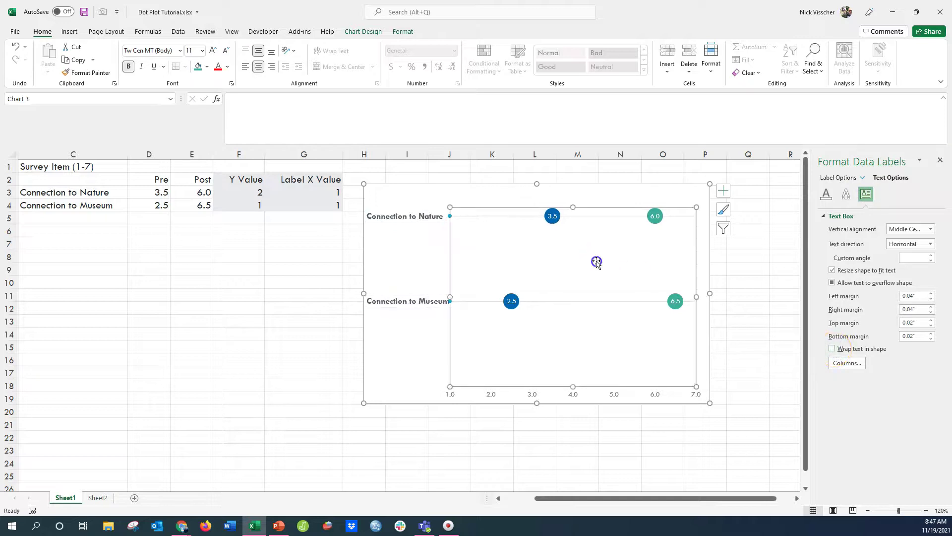
pyautogui.moveTo(456, 297); pyautogui.dragTo(459, 297)
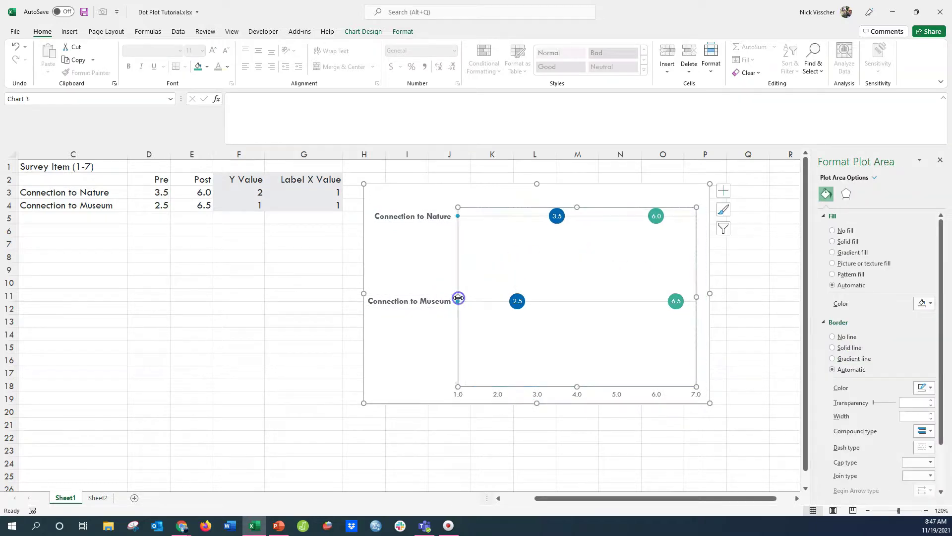
# - Right-align the survey item labels
pyautogui.click(393, 219)
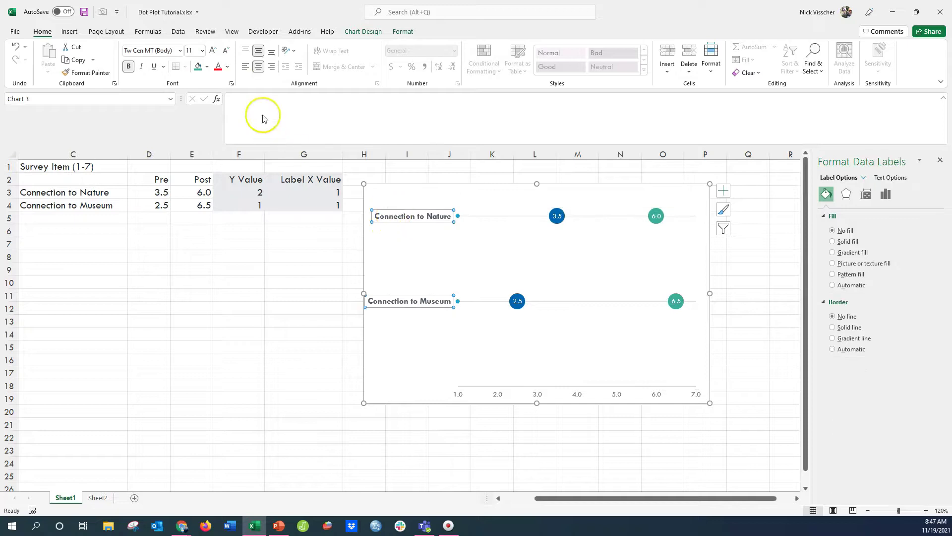
pyautogui.click(274, 67)
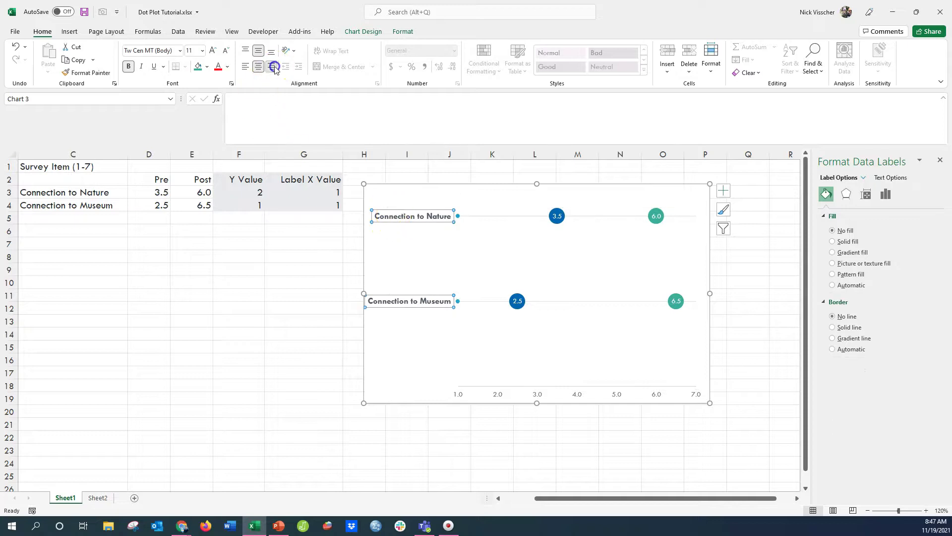
pyautogui.click(279, 355)
# - Shrink the chart from top and bottom, move it up beside the survey table, and set its border to No line
pyautogui.click(515, 361)
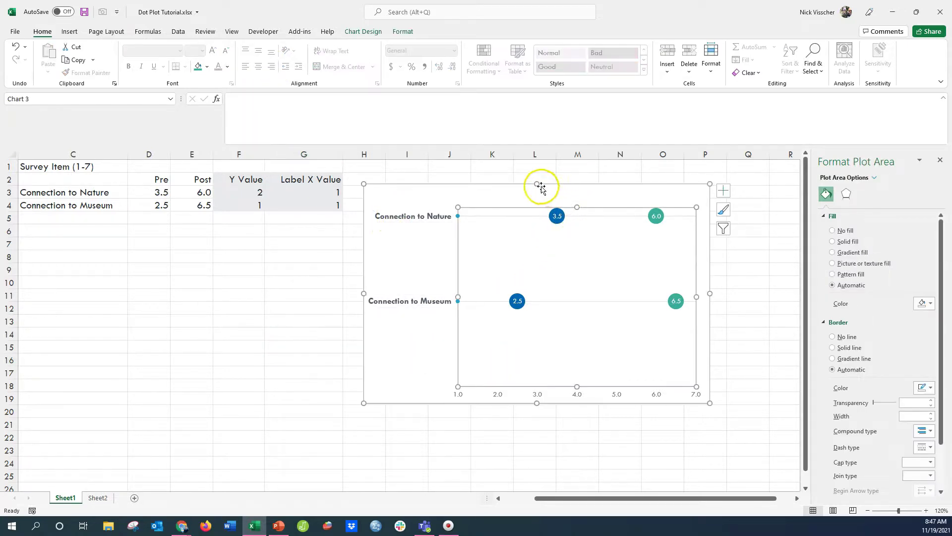
pyautogui.moveTo(537, 185); pyautogui.dragTo(532, 248)
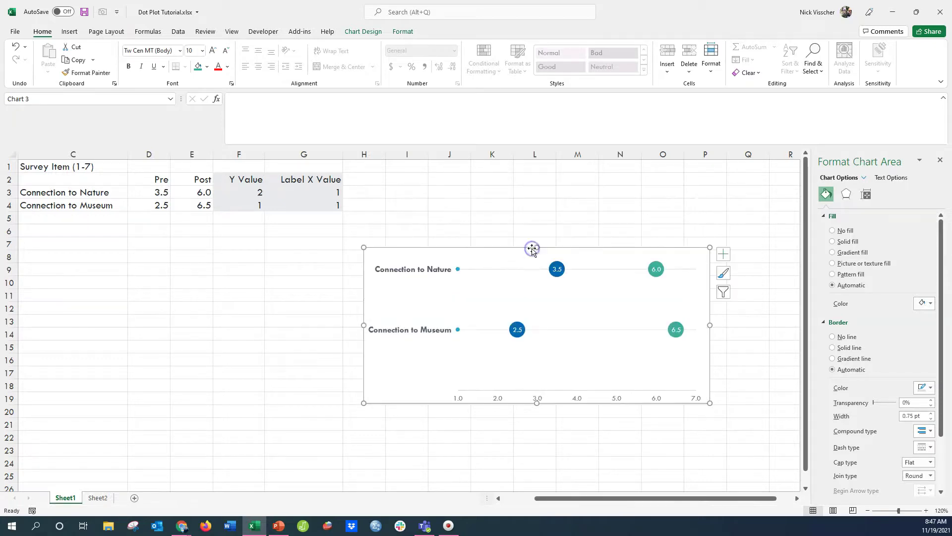
pyautogui.moveTo(537, 402); pyautogui.dragTo(538, 389)
pyautogui.moveTo(489, 272); pyautogui.dragTo(484, 182)
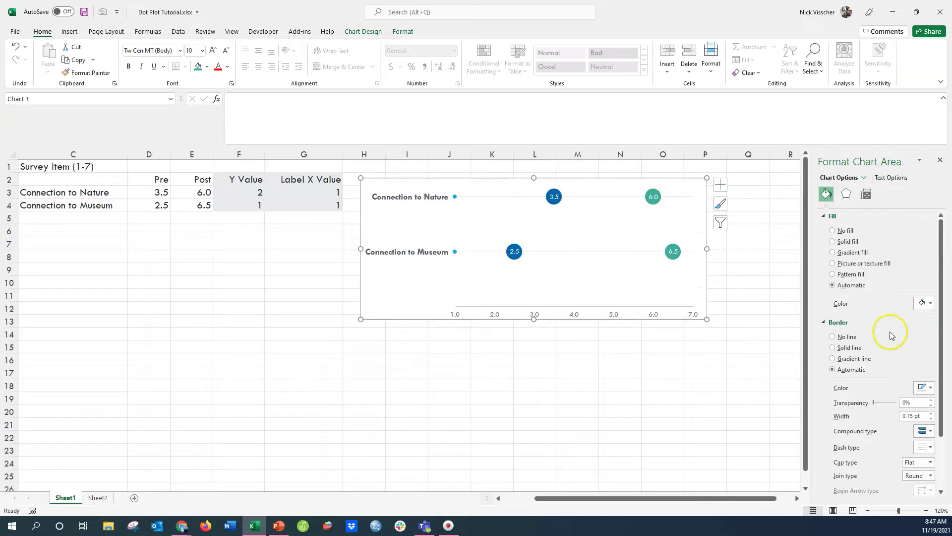
pyautogui.click(833, 336)
pyautogui.click(748, 351)
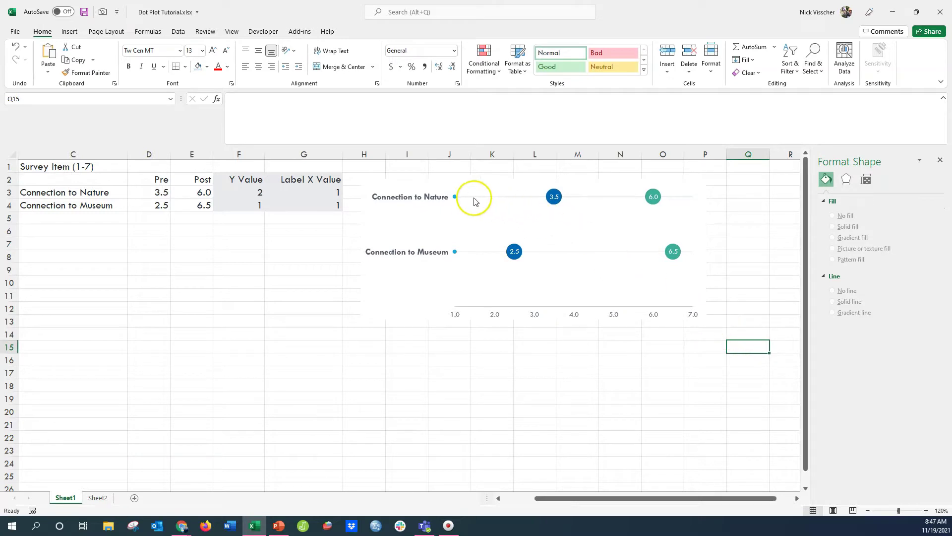
# - Set the Label X Value series marker to None, leaving only the Connection to Nature and Connection to Museum labels
pyautogui.click(454, 196)
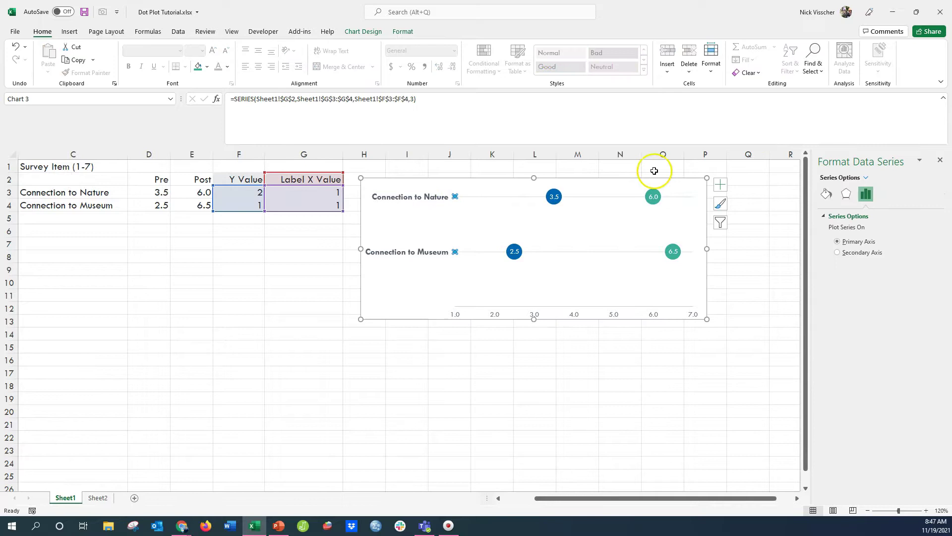
pyautogui.click(827, 194)
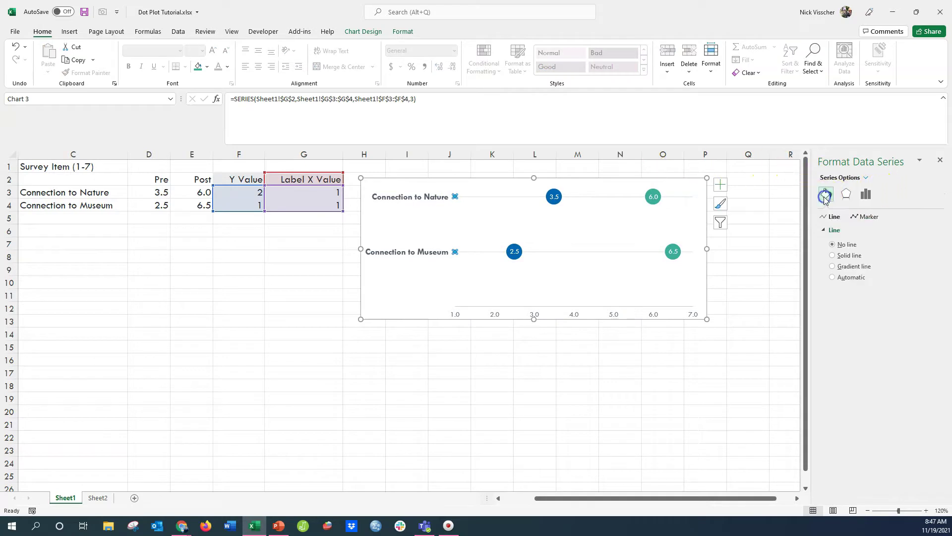
pyautogui.click(874, 218)
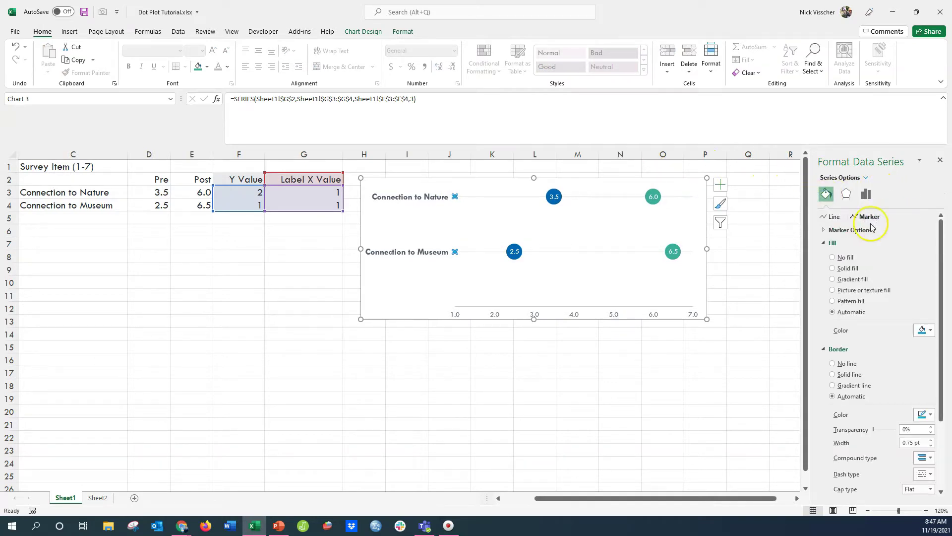
pyautogui.click(870, 229)
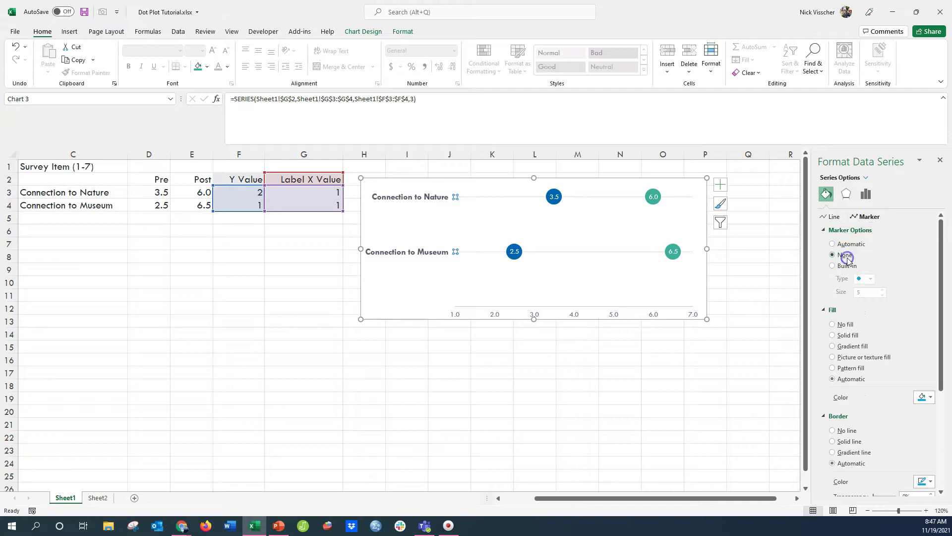
pyautogui.click(736, 357)
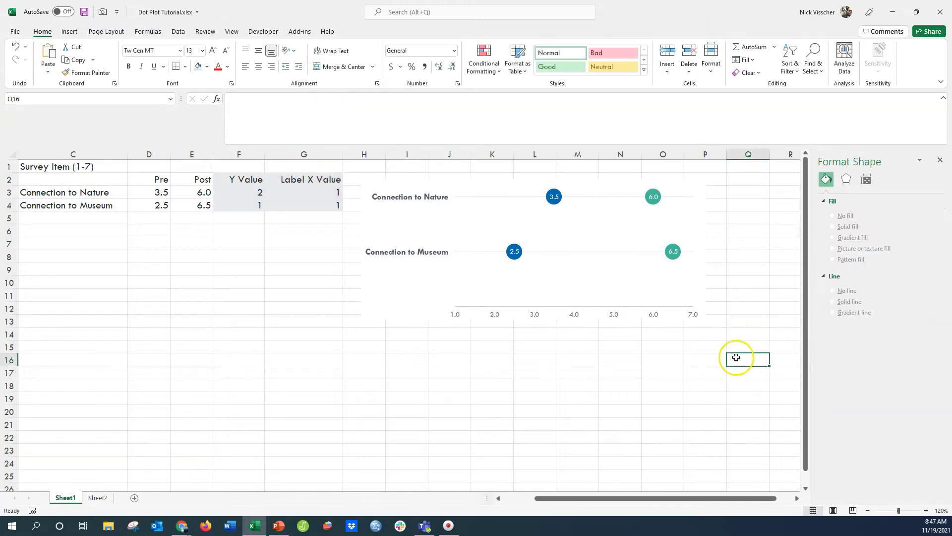